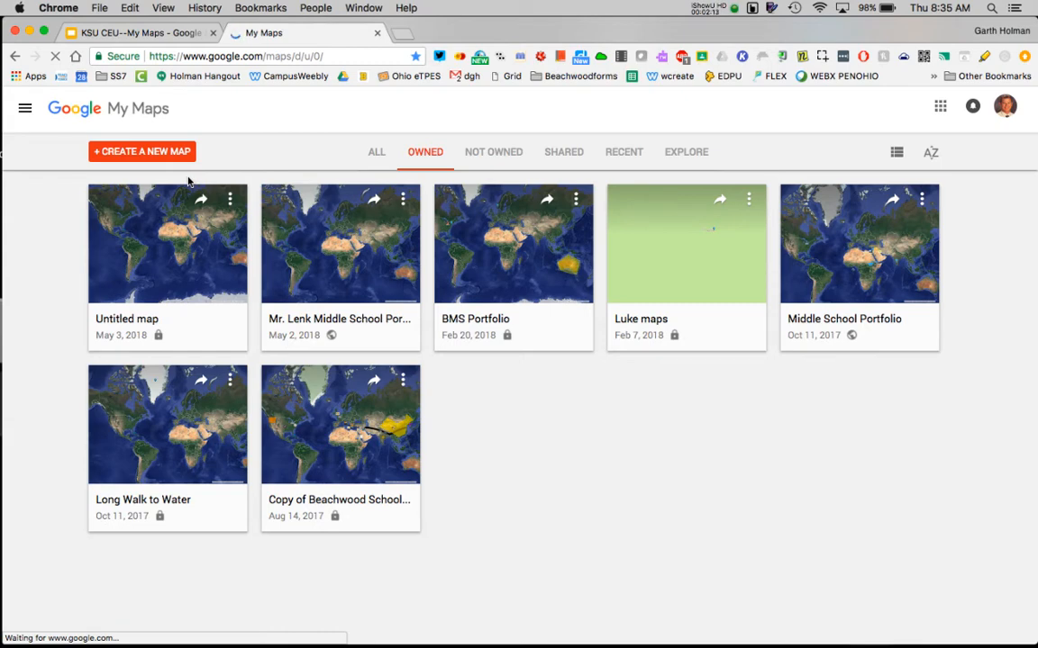
Create a new blank map.
click(129, 153)
click(129, 154)
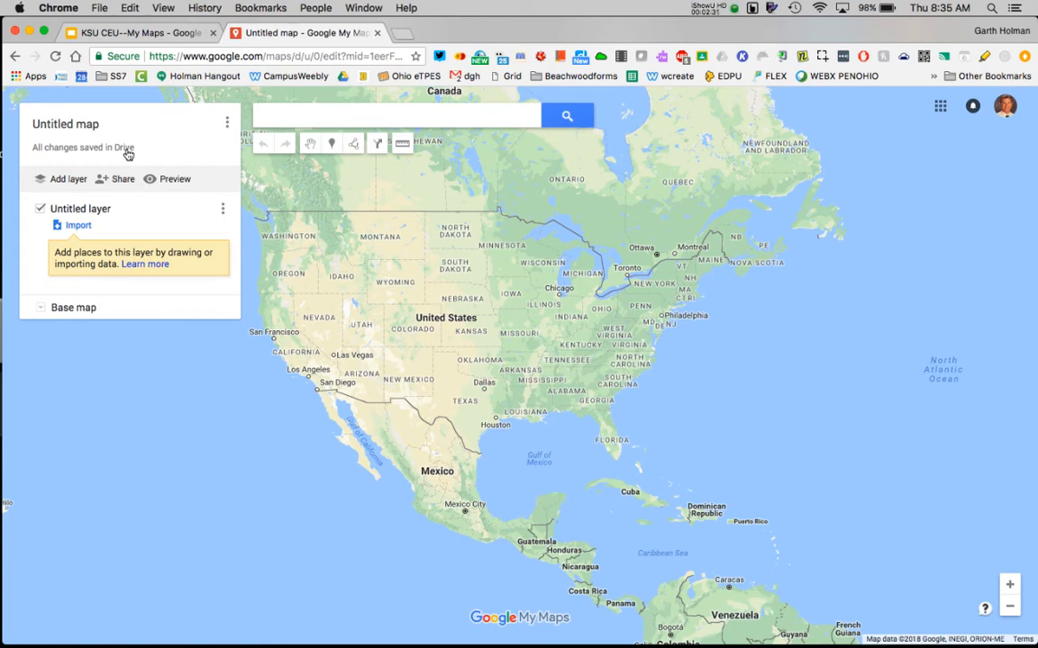
click(1009, 608)
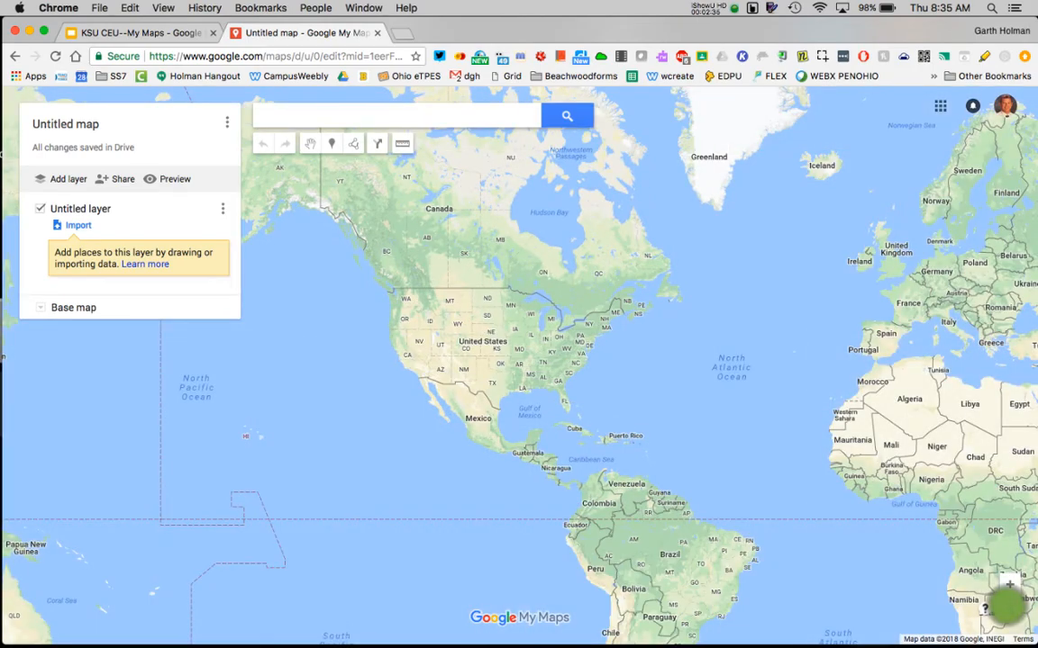
drag(952, 579, 893, 550)
drag(872, 540, 781, 562)
drag(613, 424, 859, 456)
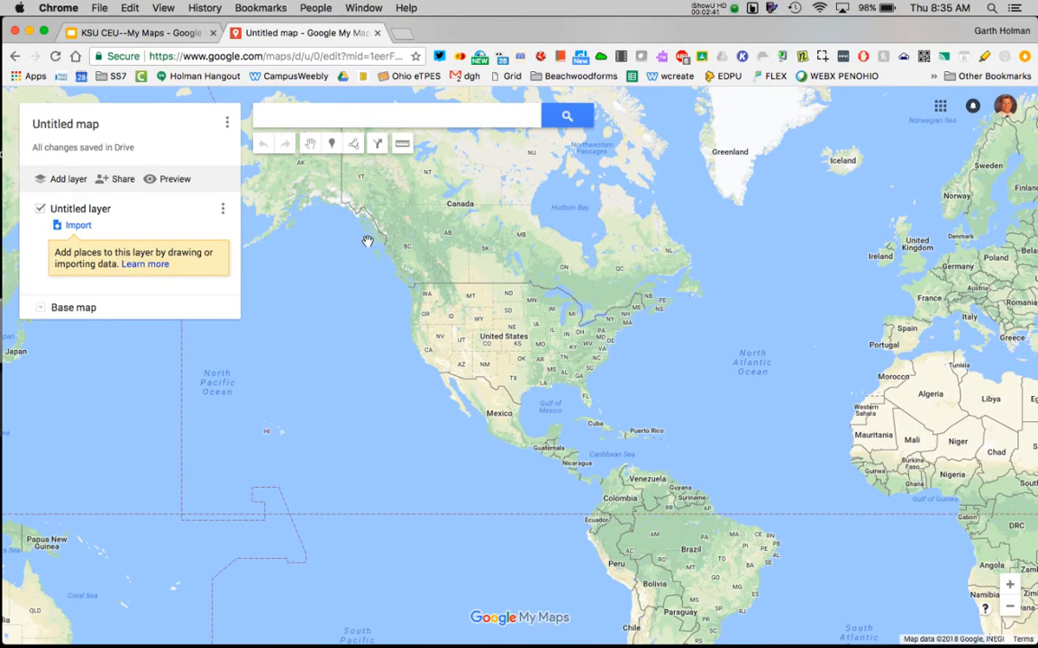
Change the map title to "Basics of My Maps" followed by the two authors' names.
click(64, 130)
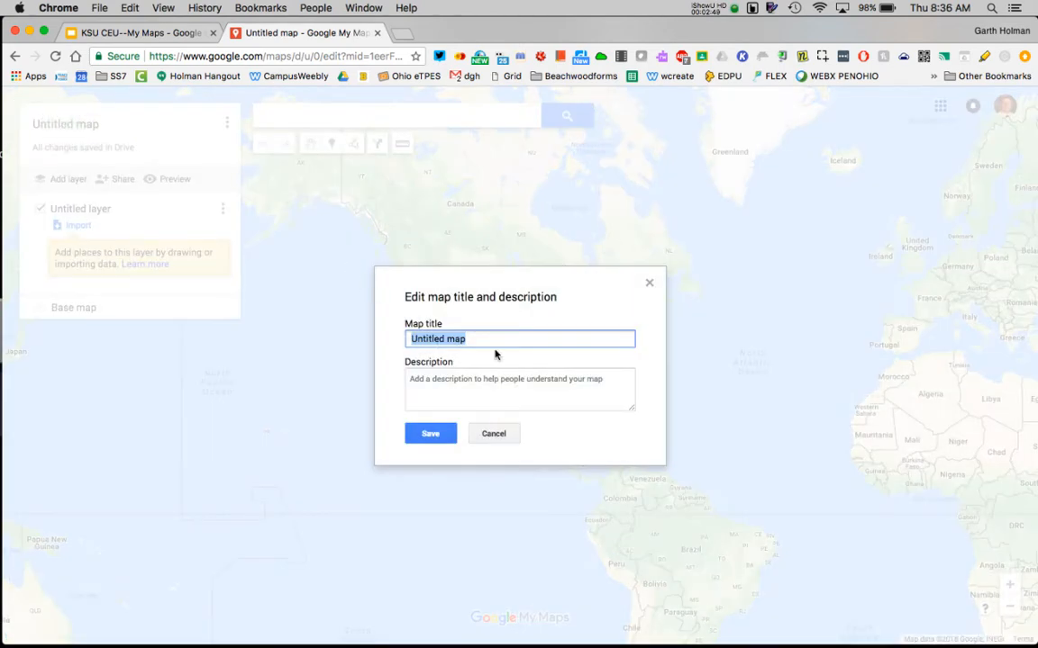
text(Basics)
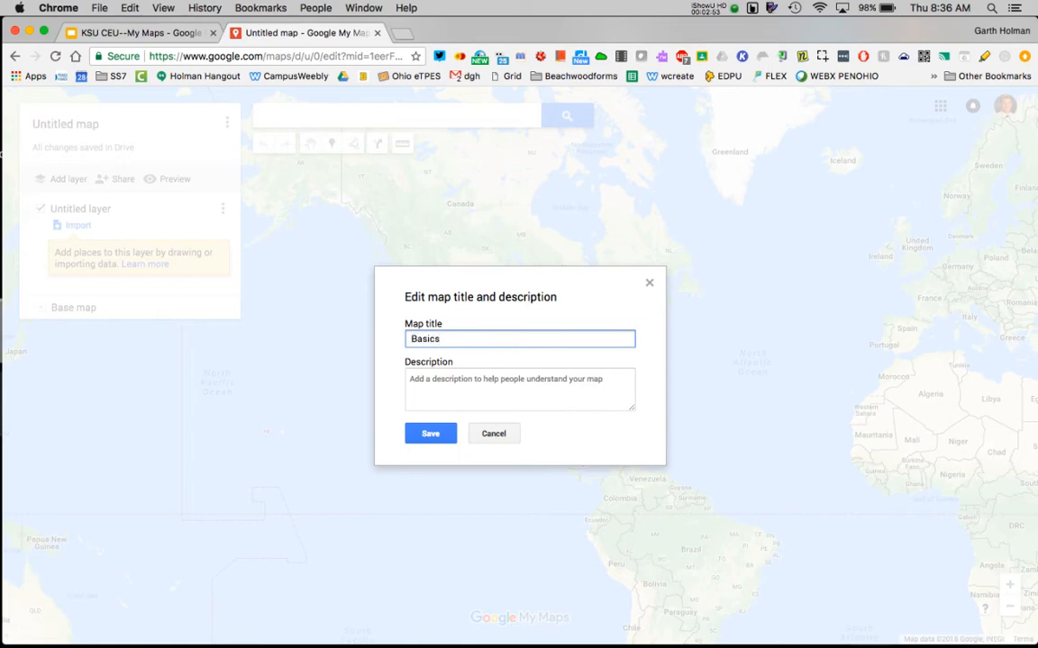
text( of My Maps JC and Garth)
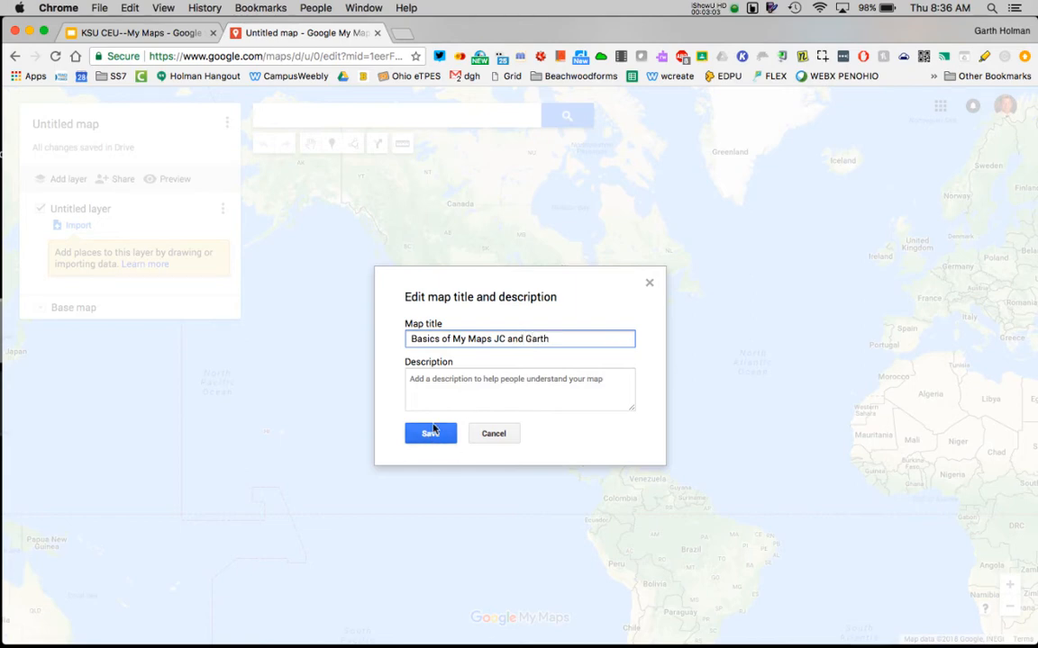
Add the map description "The basics of how to use My Map" and save the title and description.
click(440, 379)
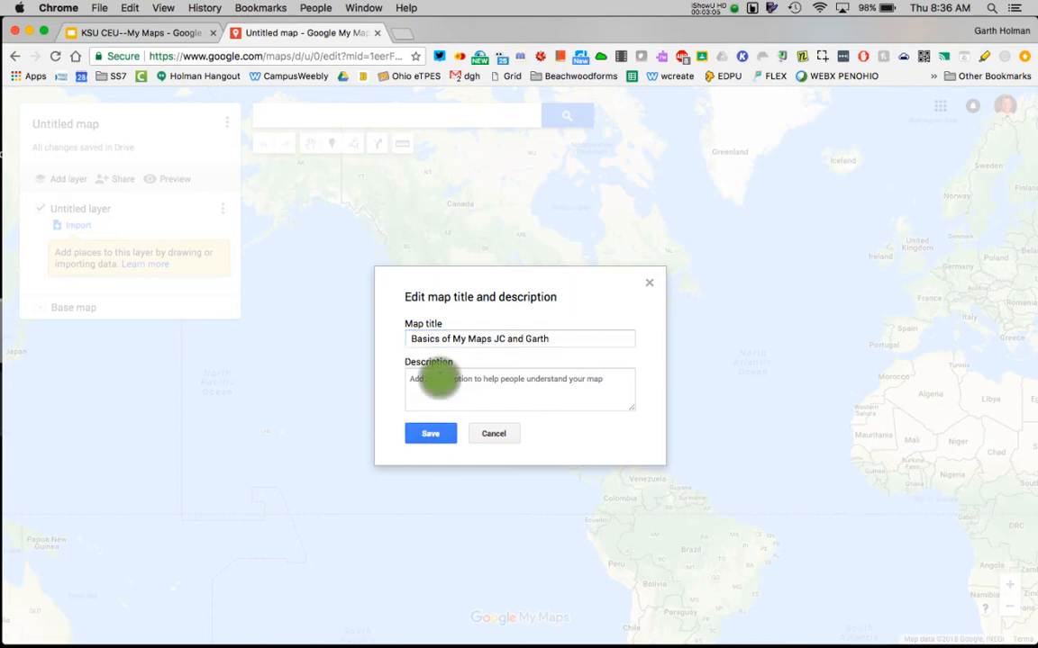
text(The )
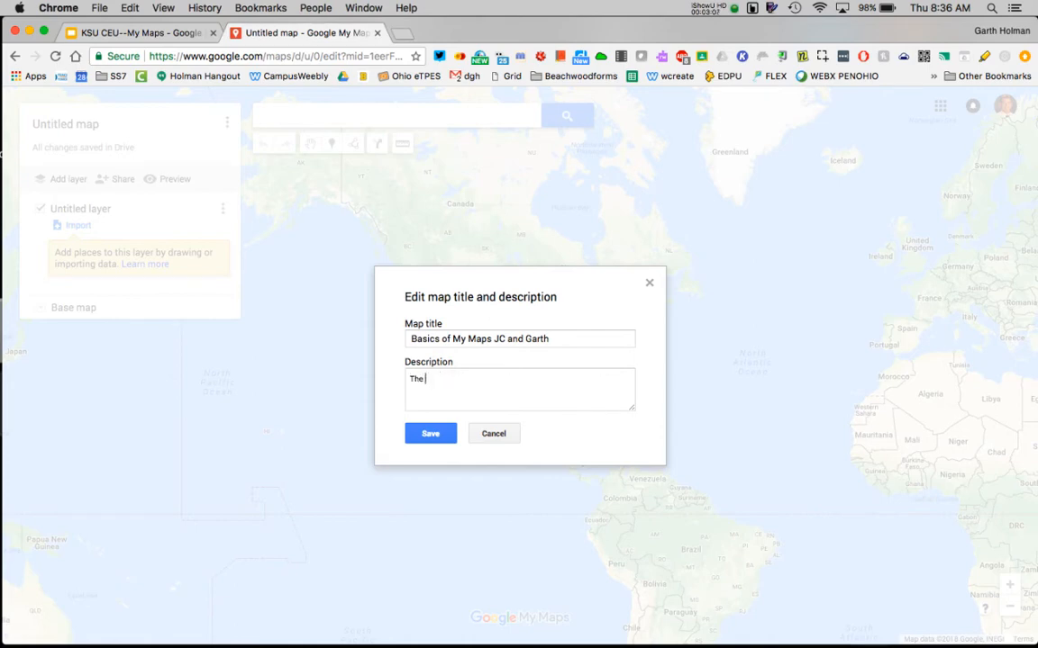
text(basics of how to use My Map)
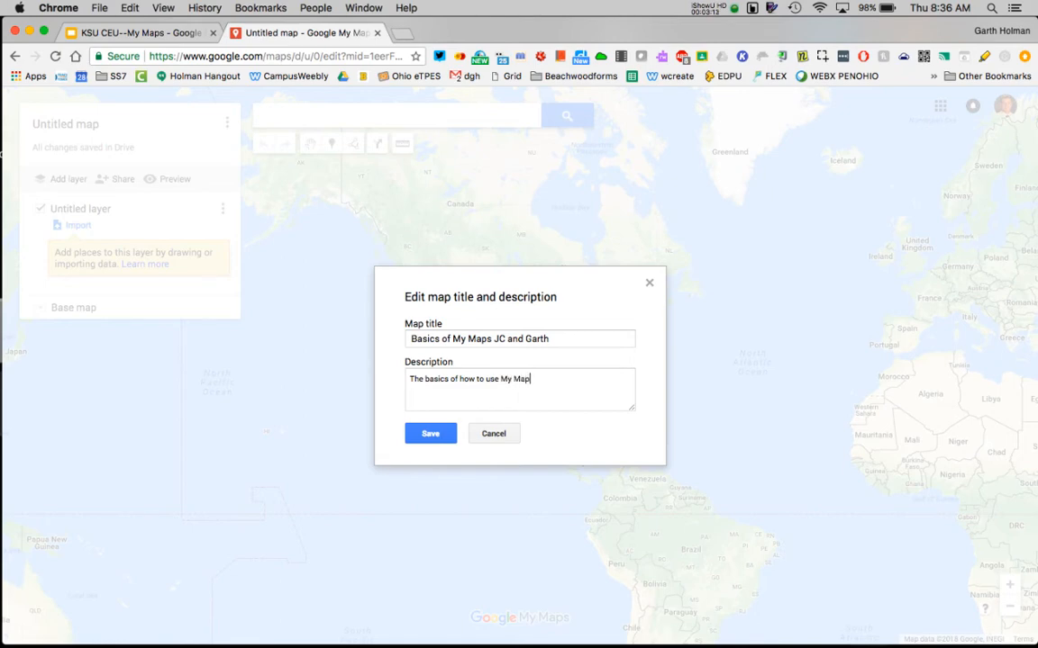
click(430, 436)
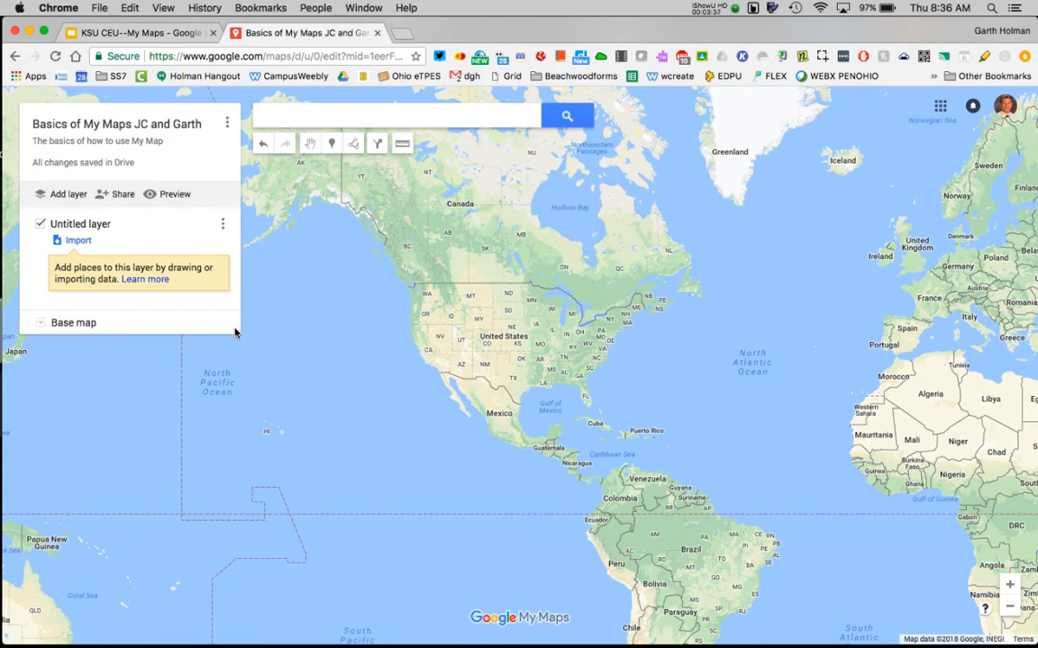
Try out the alternative base map styles and set the base map to Satellite.
click(42, 324)
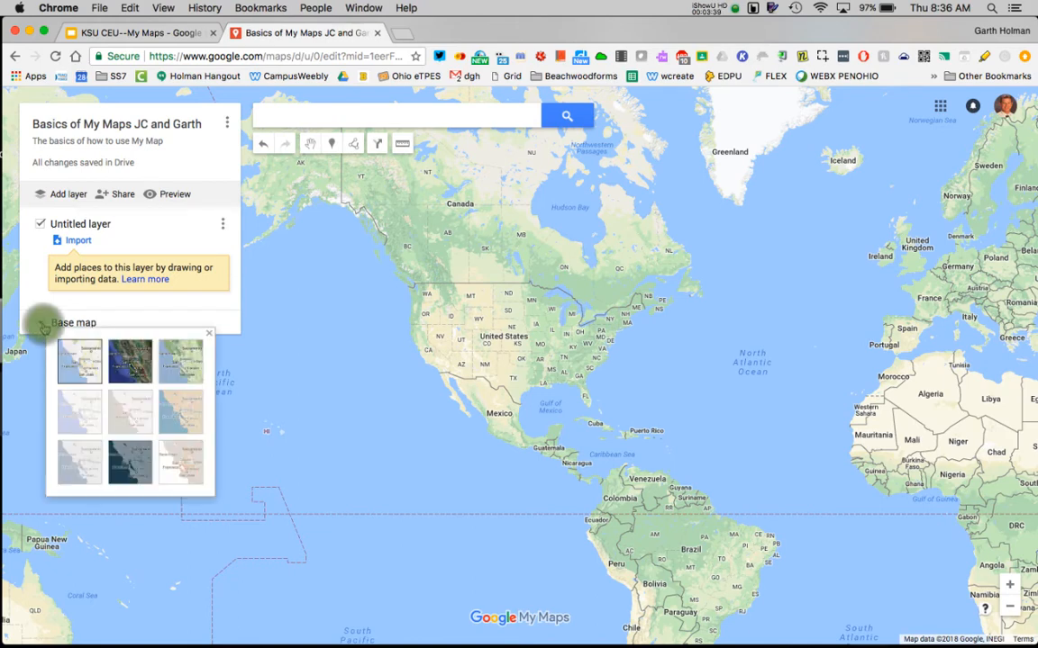
click(182, 364)
click(187, 408)
click(131, 408)
click(93, 404)
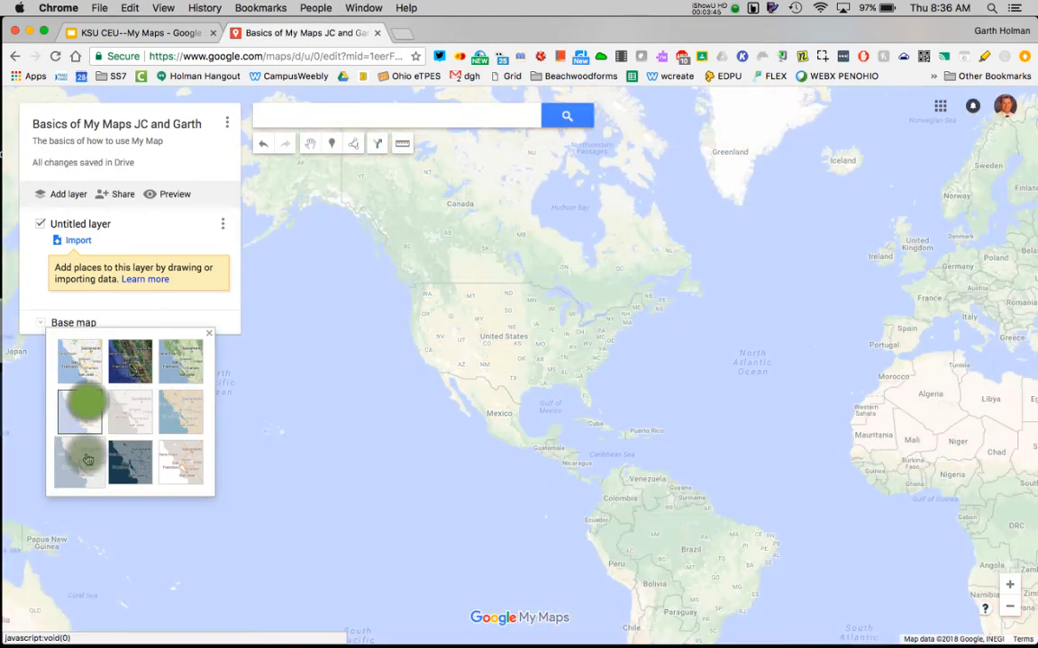
click(84, 457)
click(117, 455)
click(183, 461)
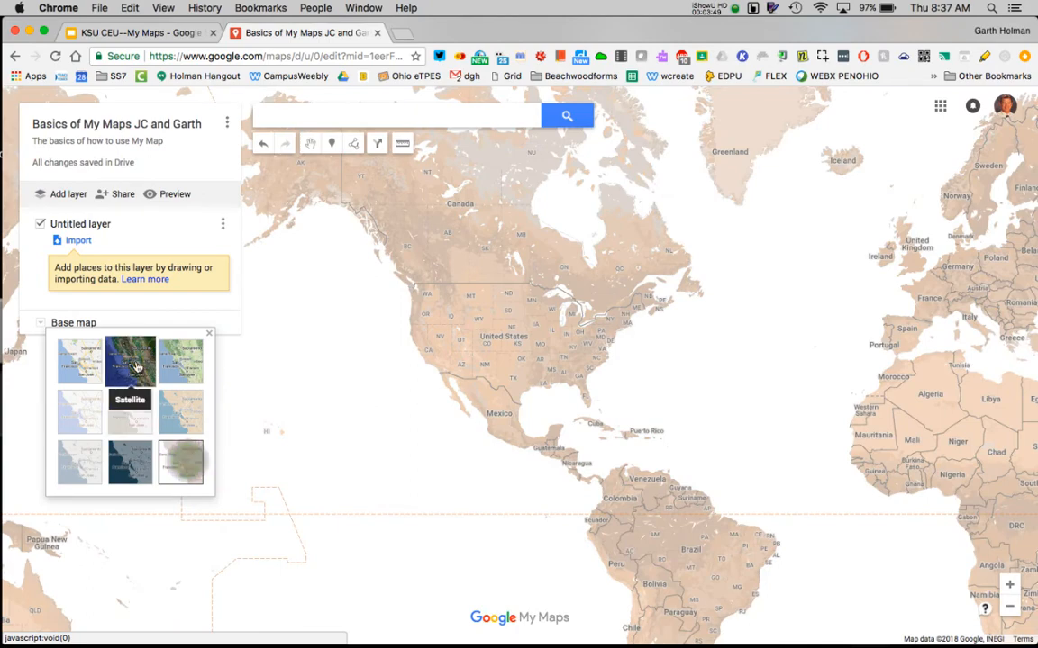
click(132, 361)
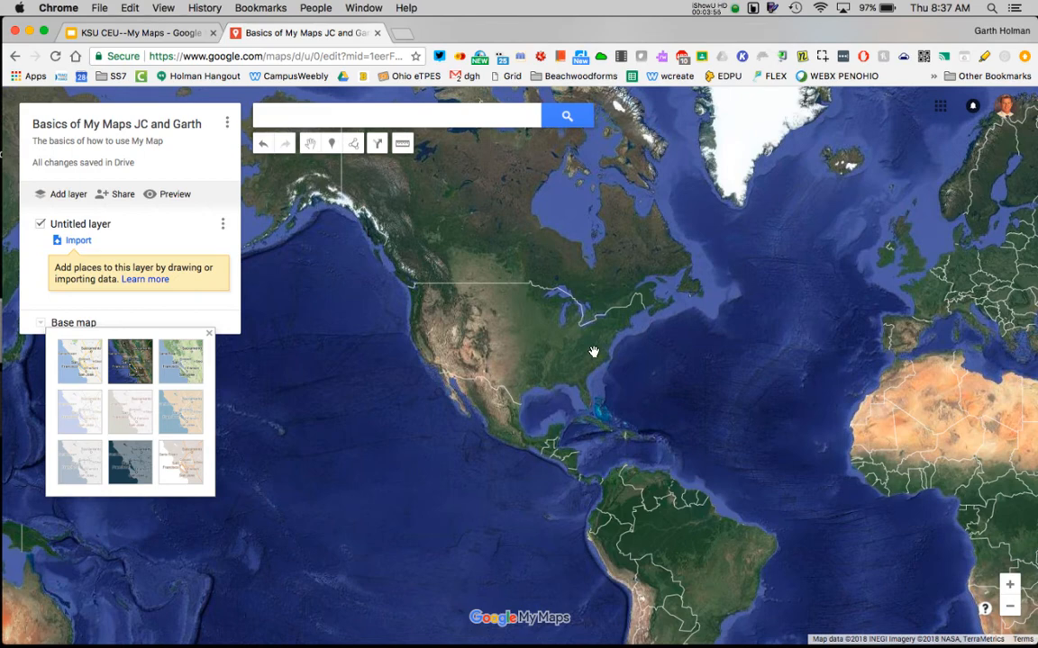
drag(746, 459, 571, 486)
drag(773, 430, 895, 414)
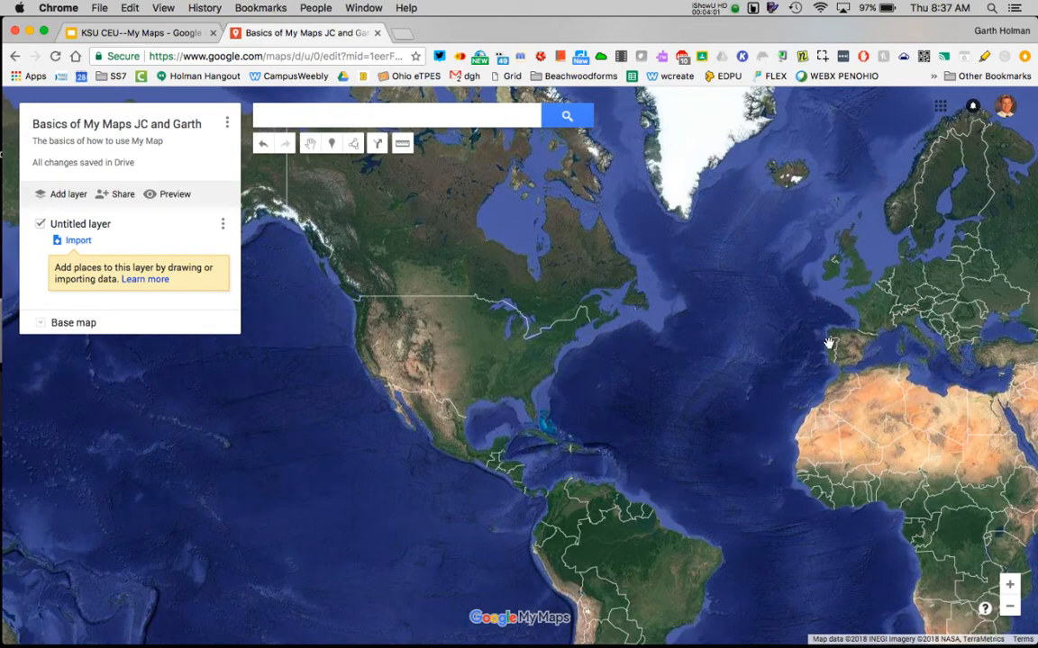
mouse_move(488, 322)
mouse_down()
mouse_move(519, 364)
mouse_move(487, 332)
mouse_up()
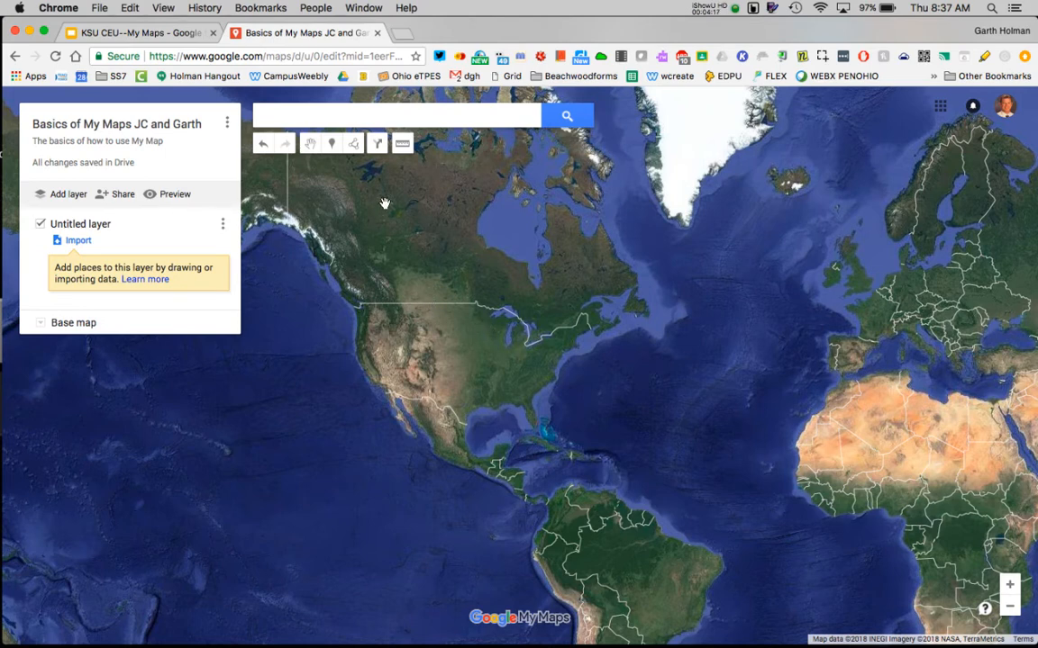
Search for Beachwood, OH, USA, add it to the map as a place, and remove its Google Maps details.
click(325, 114)
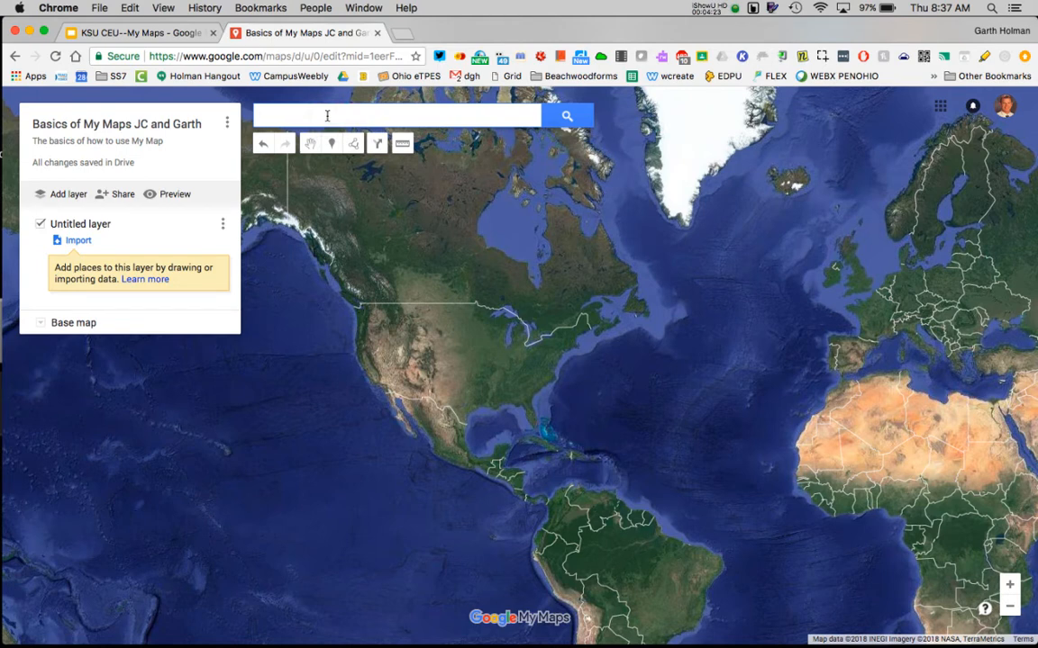
text(Beachwood)
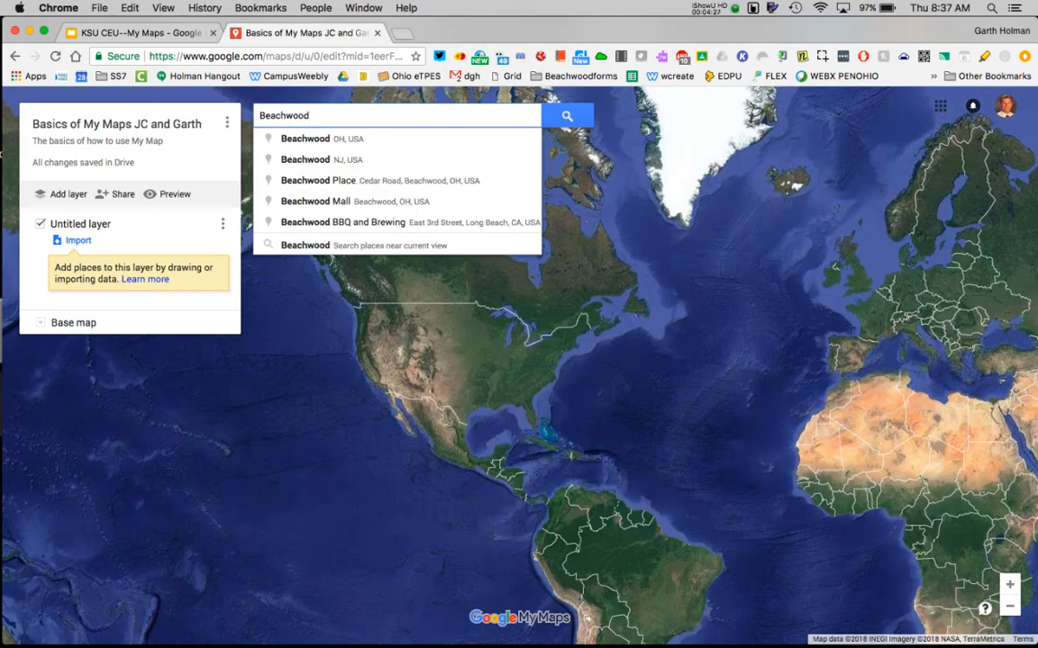
click(320, 139)
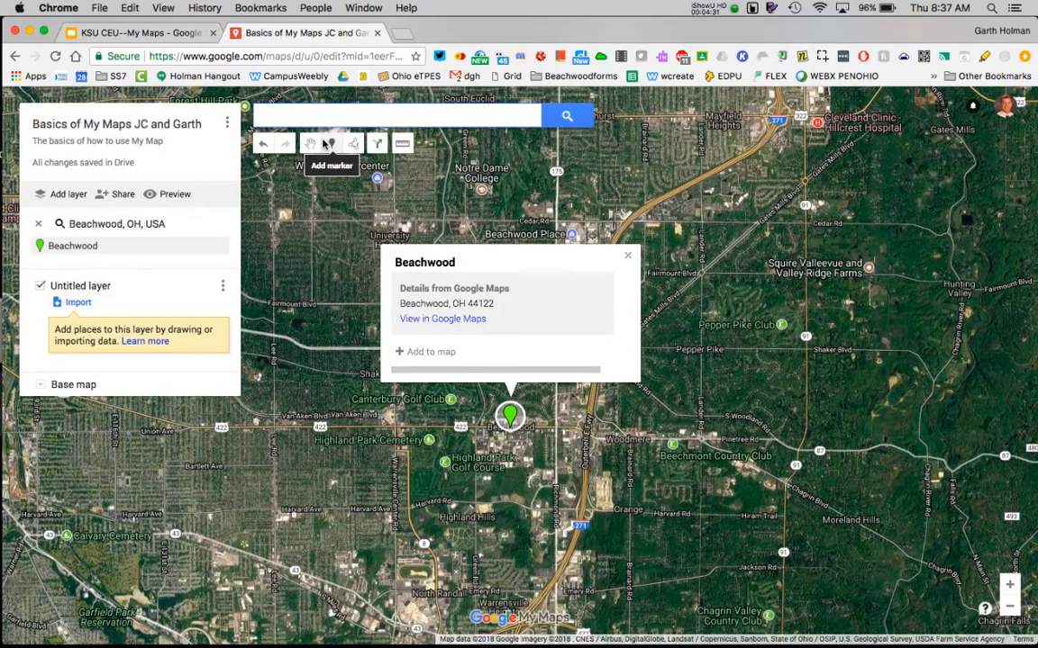
click(403, 353)
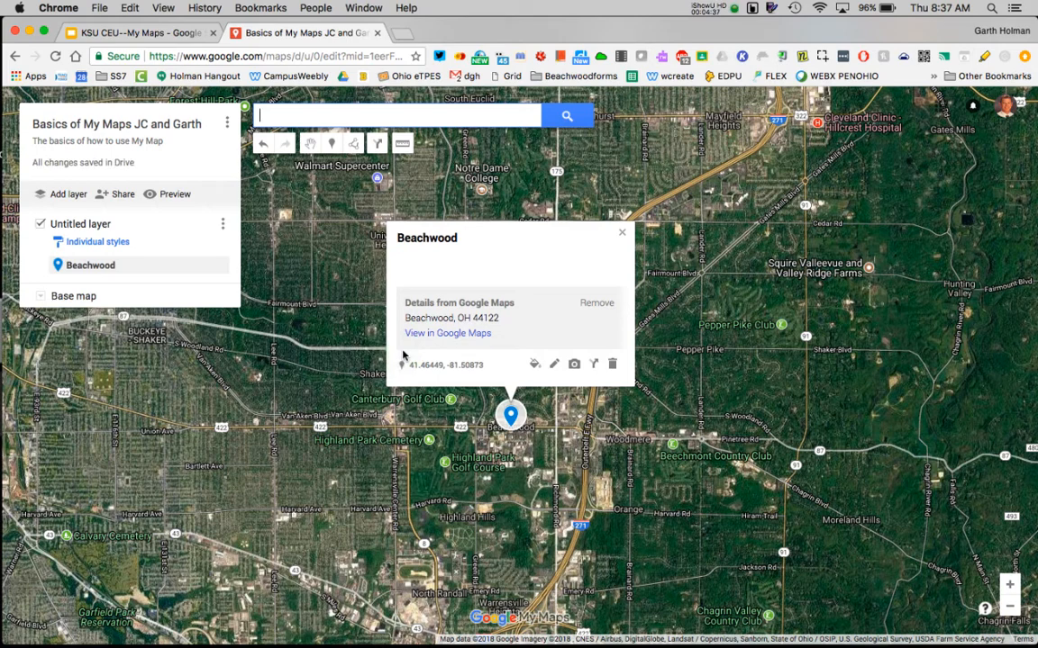
click(598, 304)
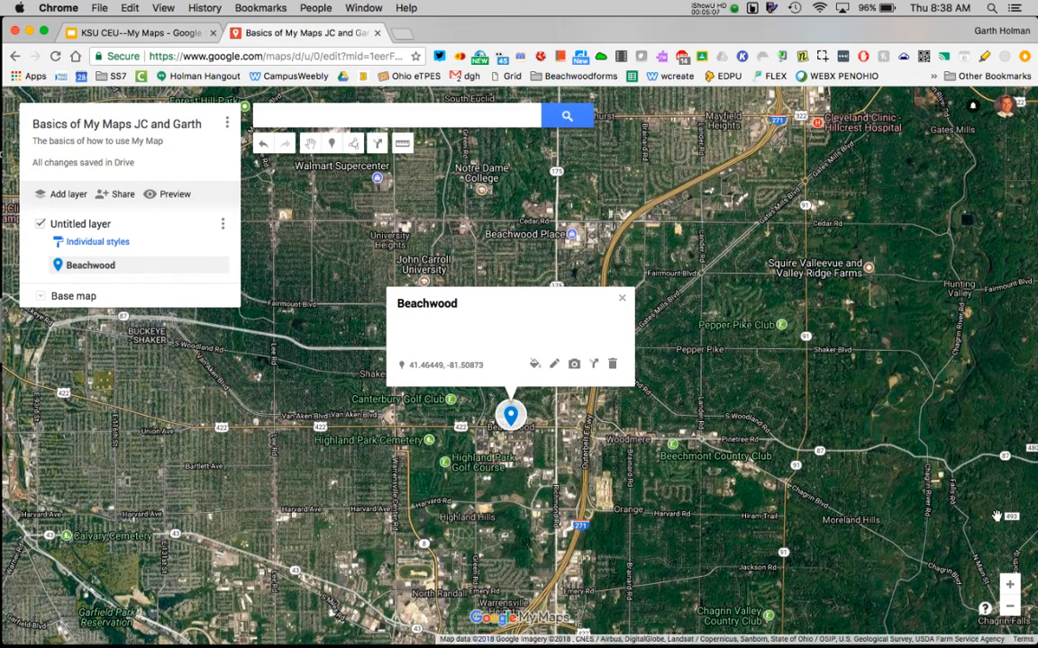
Place a marker on Egypt in northeastern Africa, name it "Egypt" and save it.
click(1009, 607)
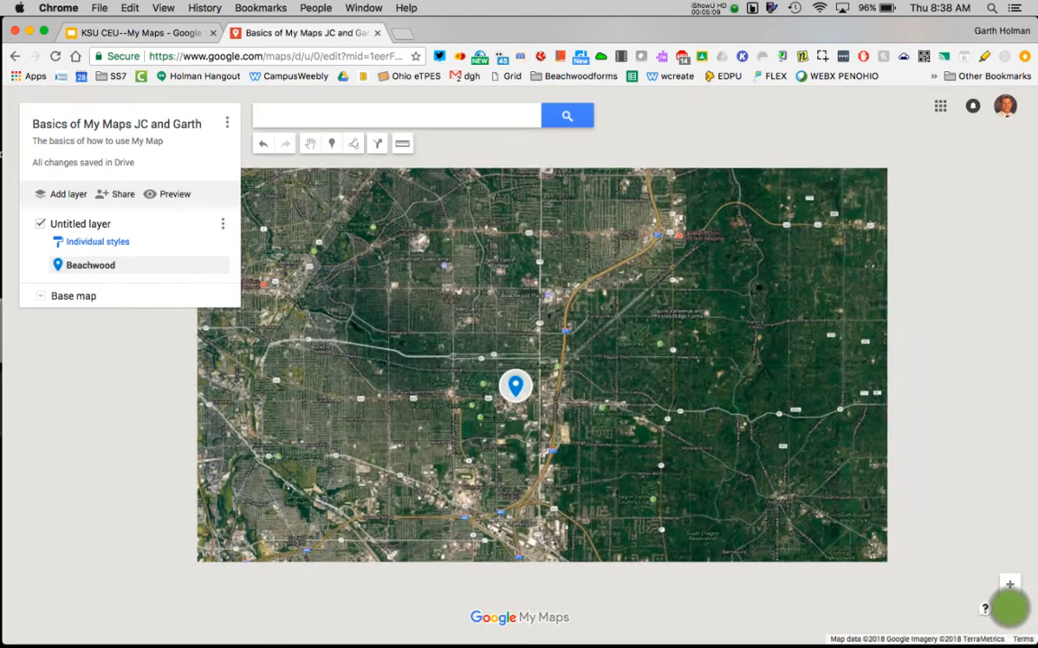
click(1010, 609)
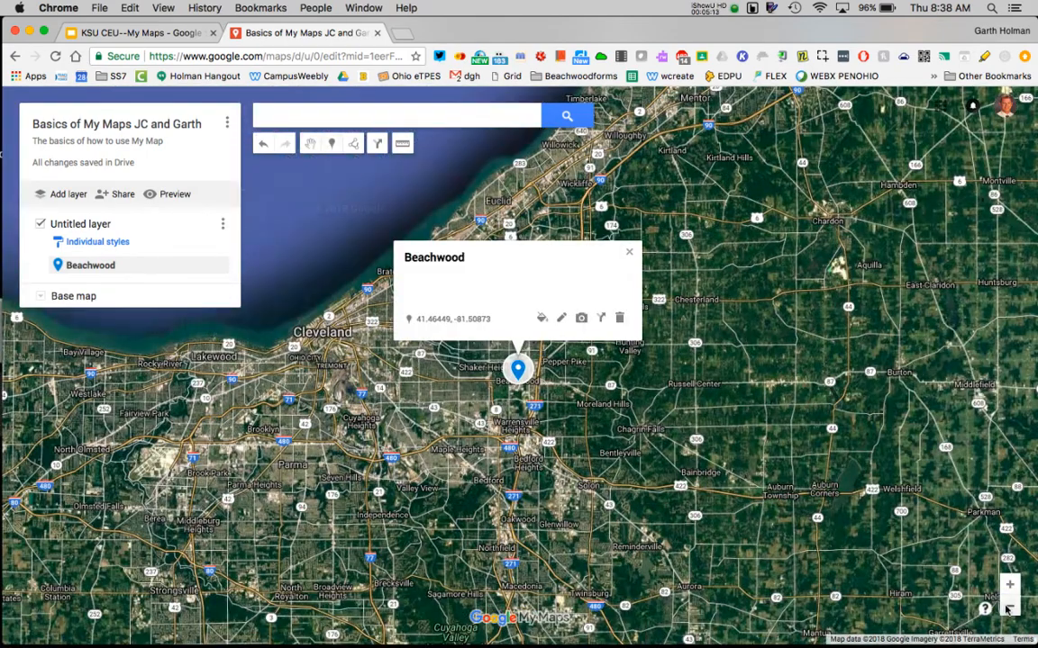
click(1009, 607)
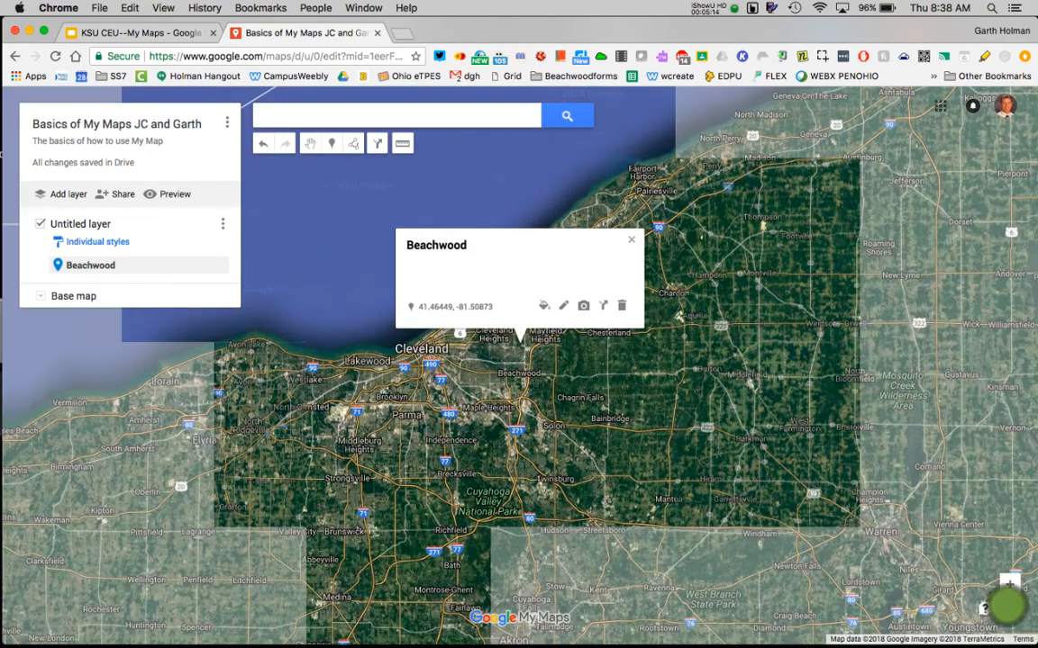
click(1010, 607)
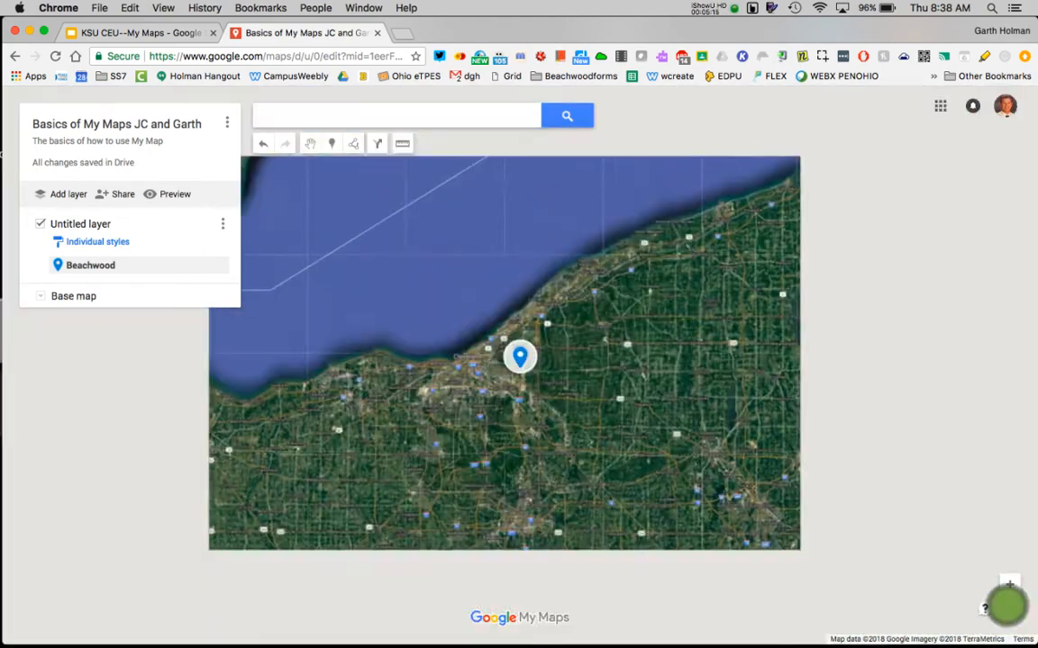
click(1010, 607)
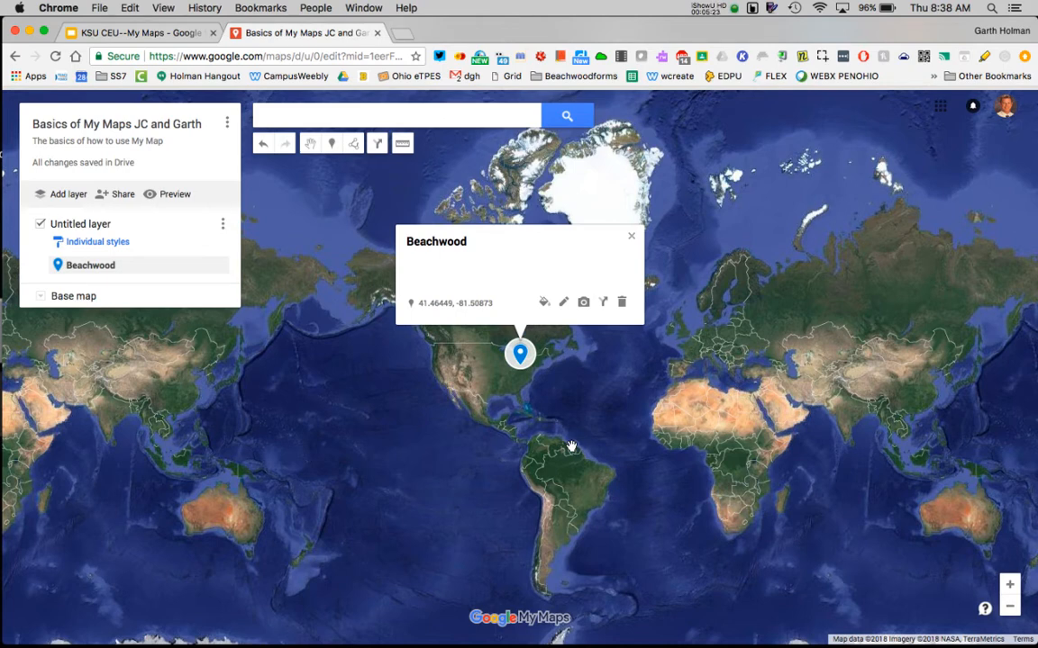
click(331, 146)
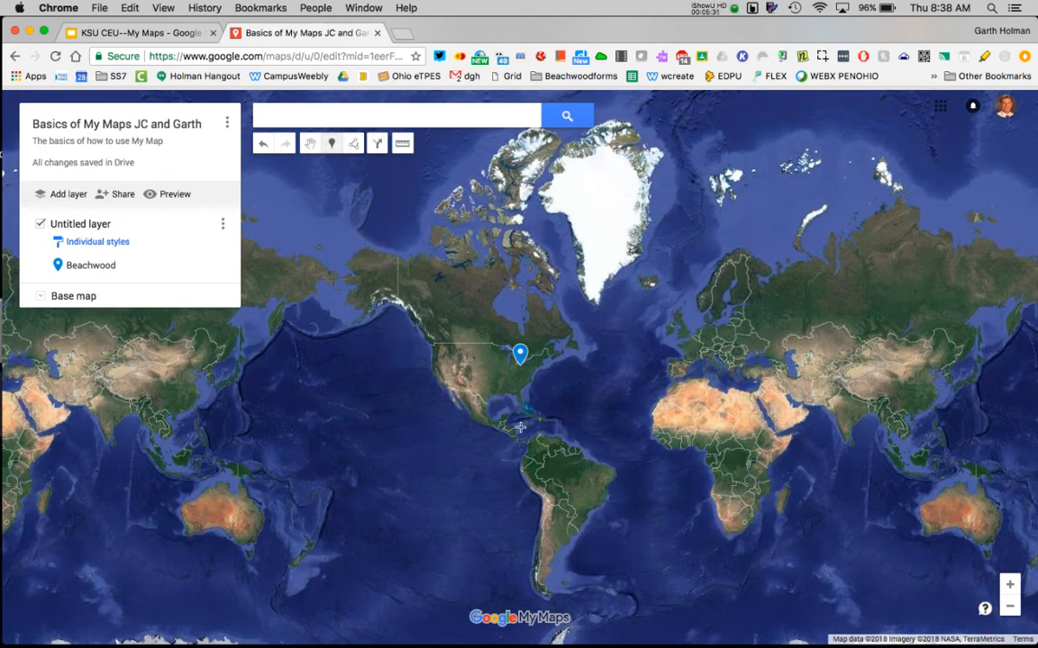
click(749, 402)
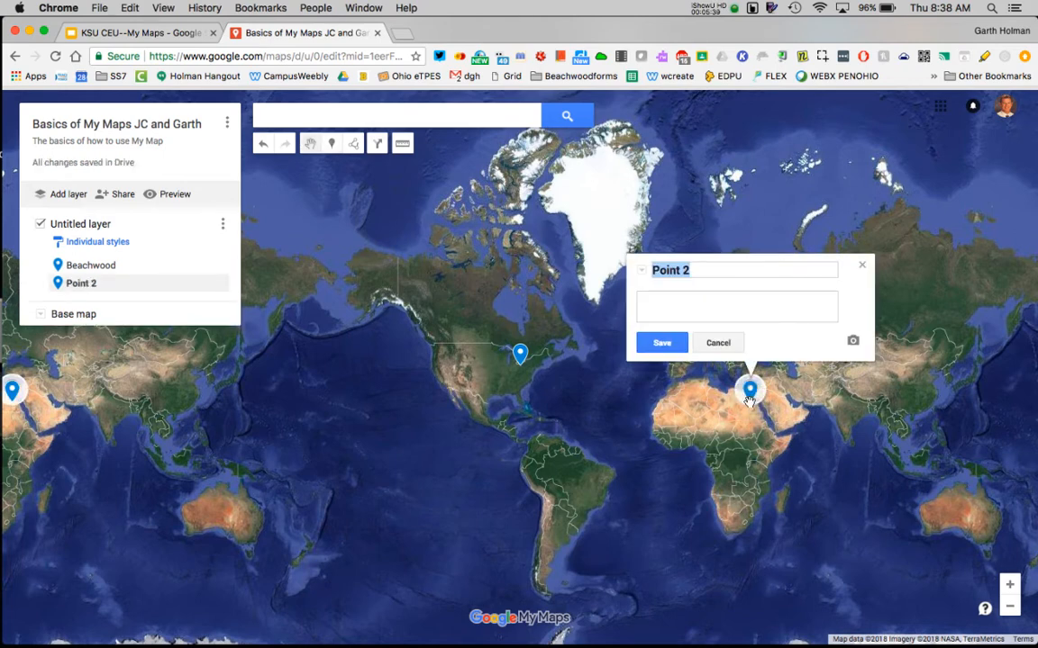
text(Egypt)
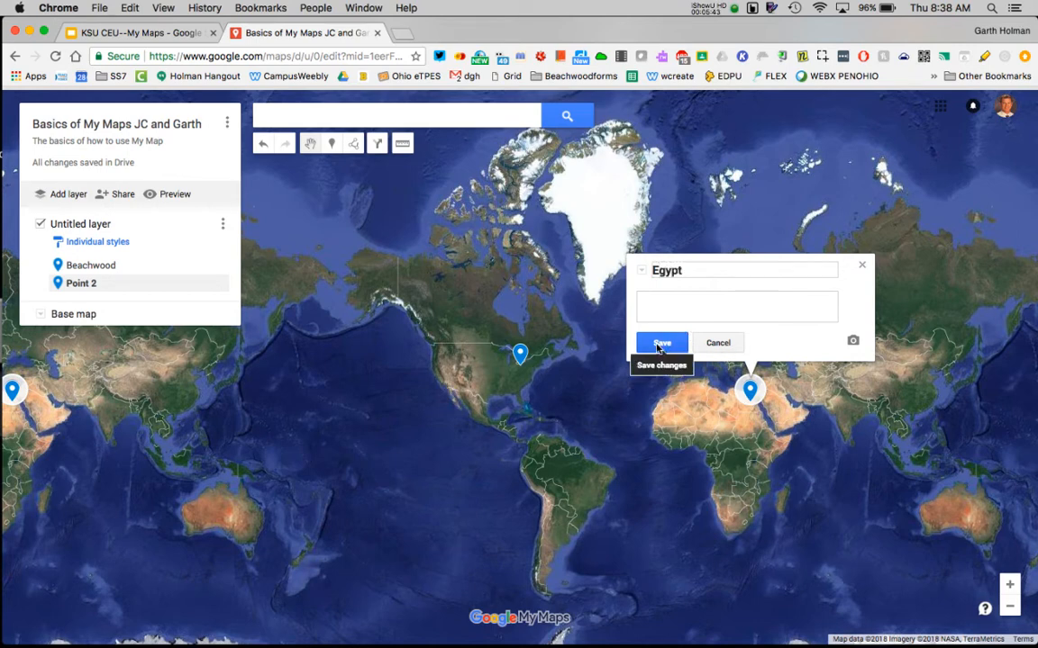
click(660, 344)
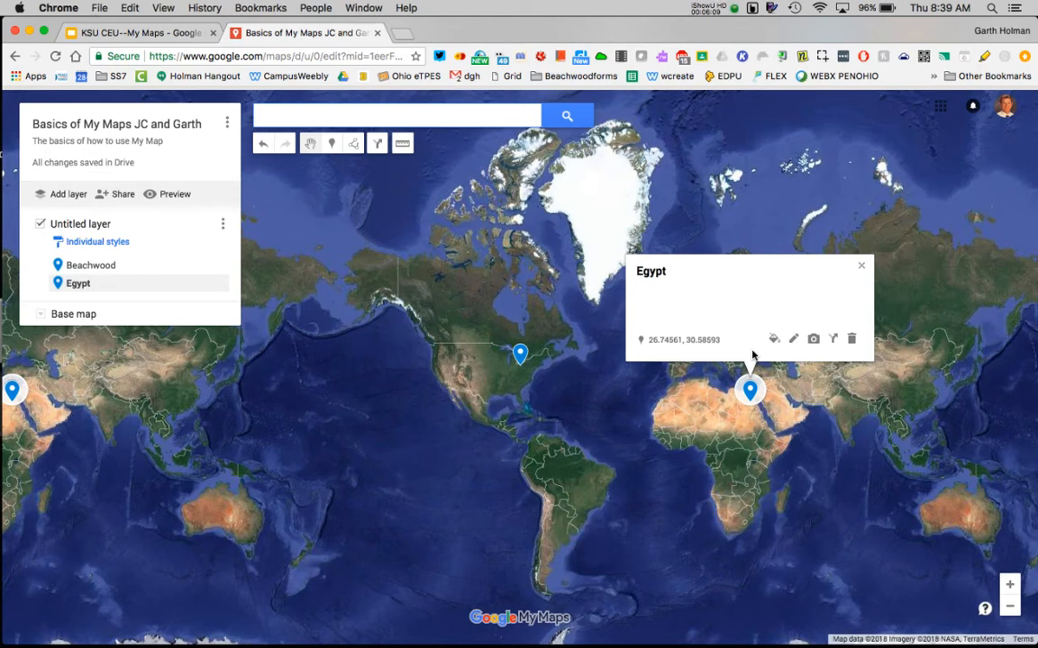
Try out red, orange, green and yellow colors on the Egypt marker, ending with dark blue RGB (1, 87, 155).
click(520, 354)
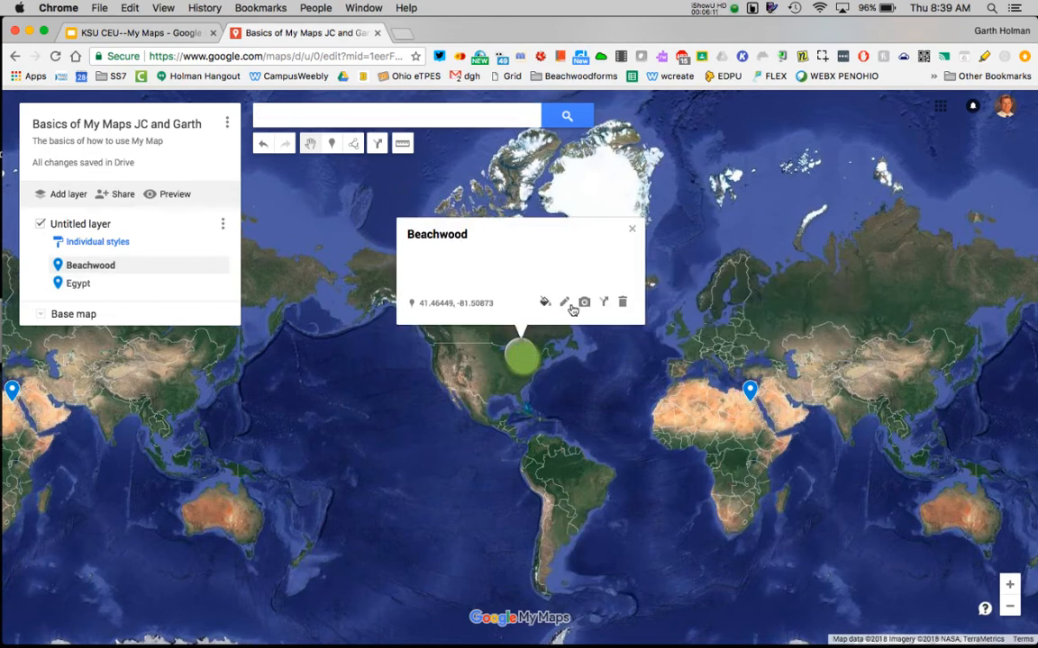
click(750, 390)
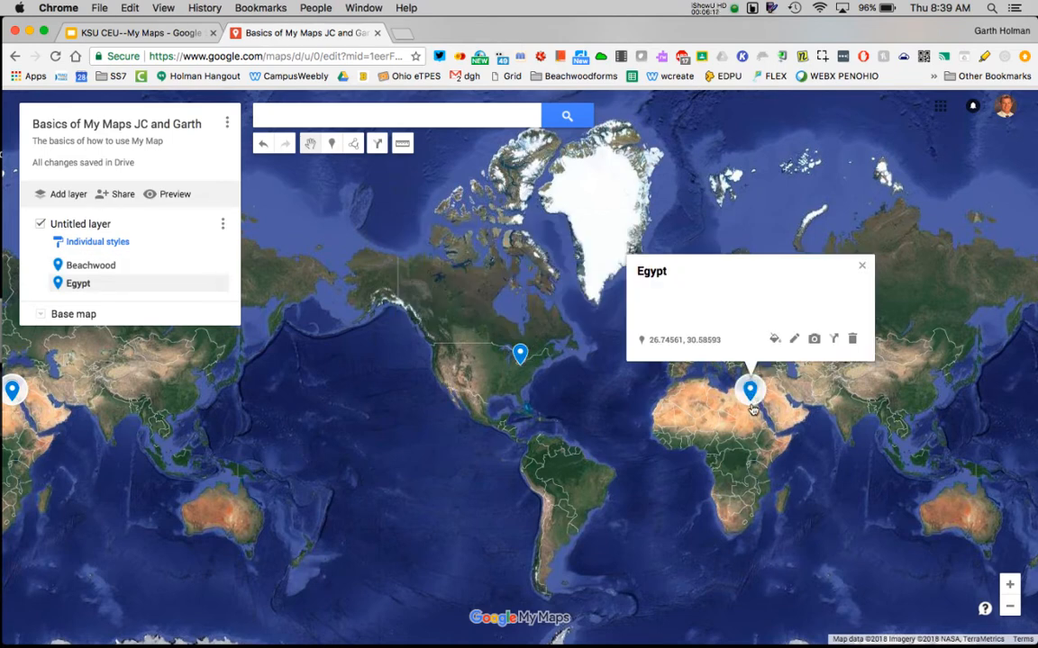
click(775, 341)
click(816, 343)
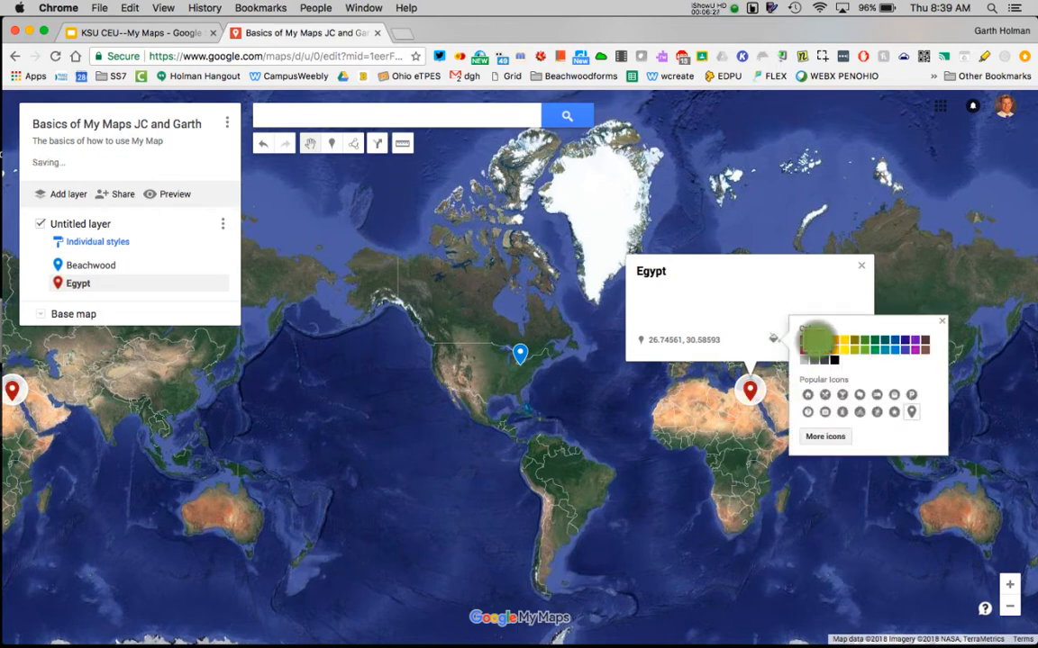
click(836, 340)
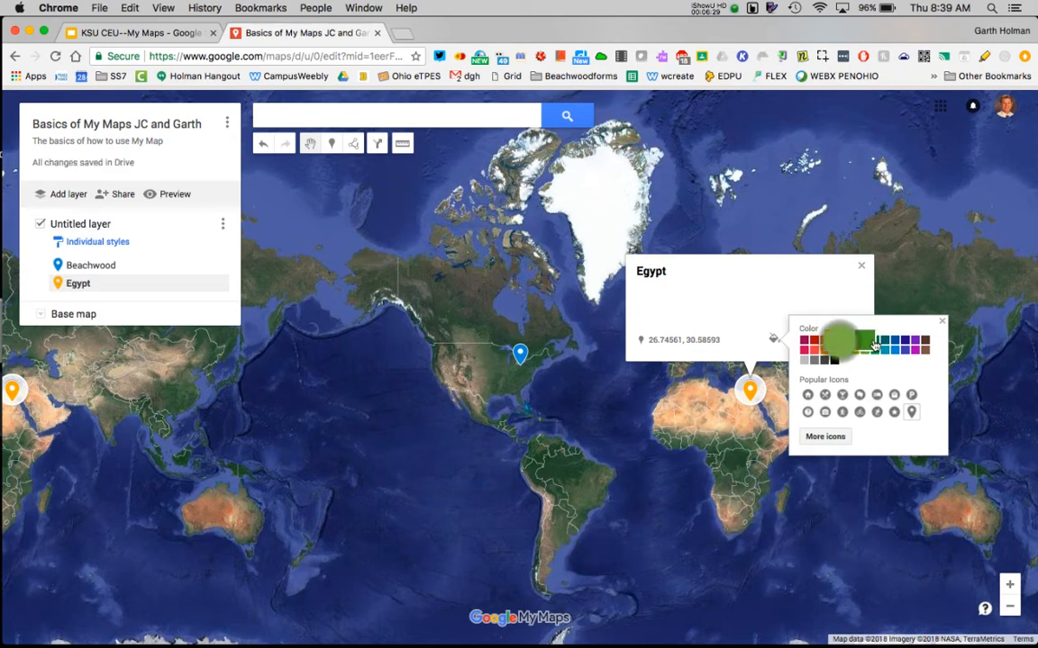
click(881, 340)
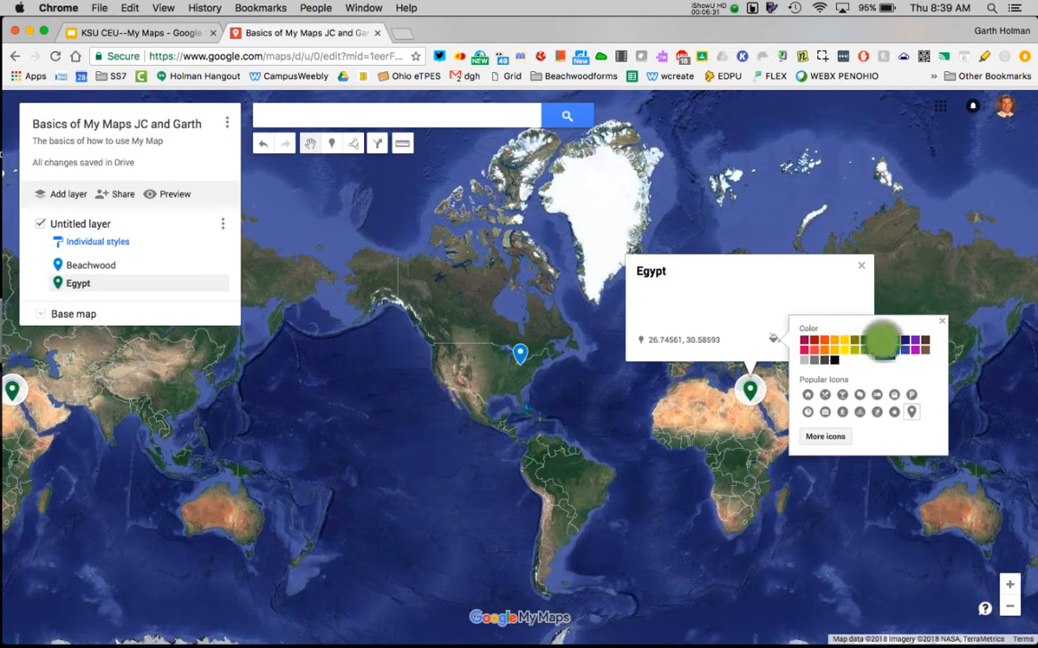
click(896, 346)
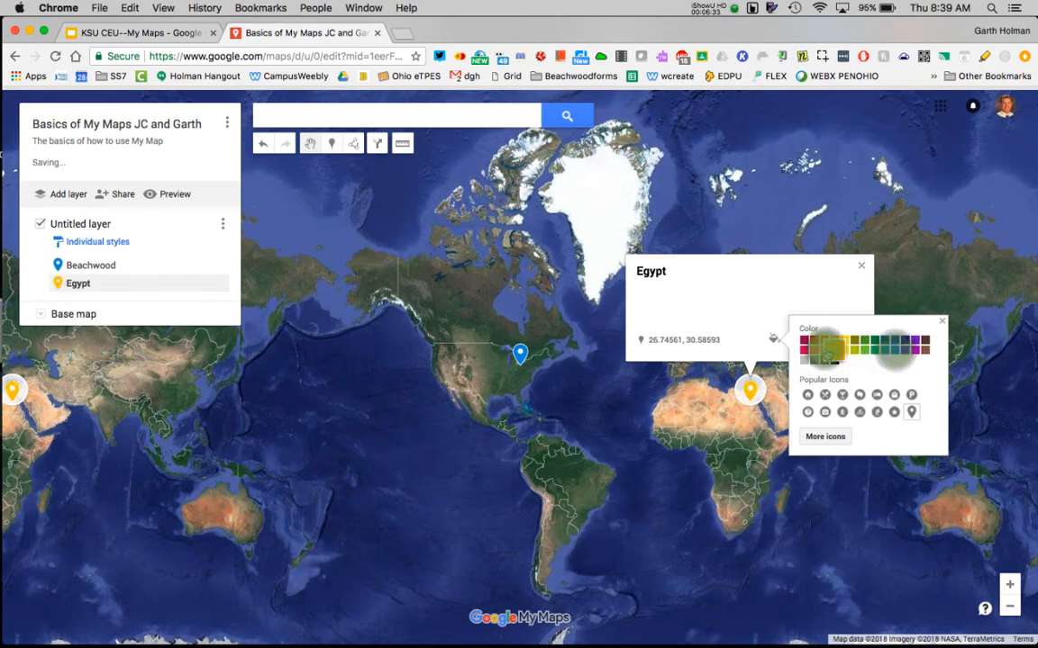
click(813, 347)
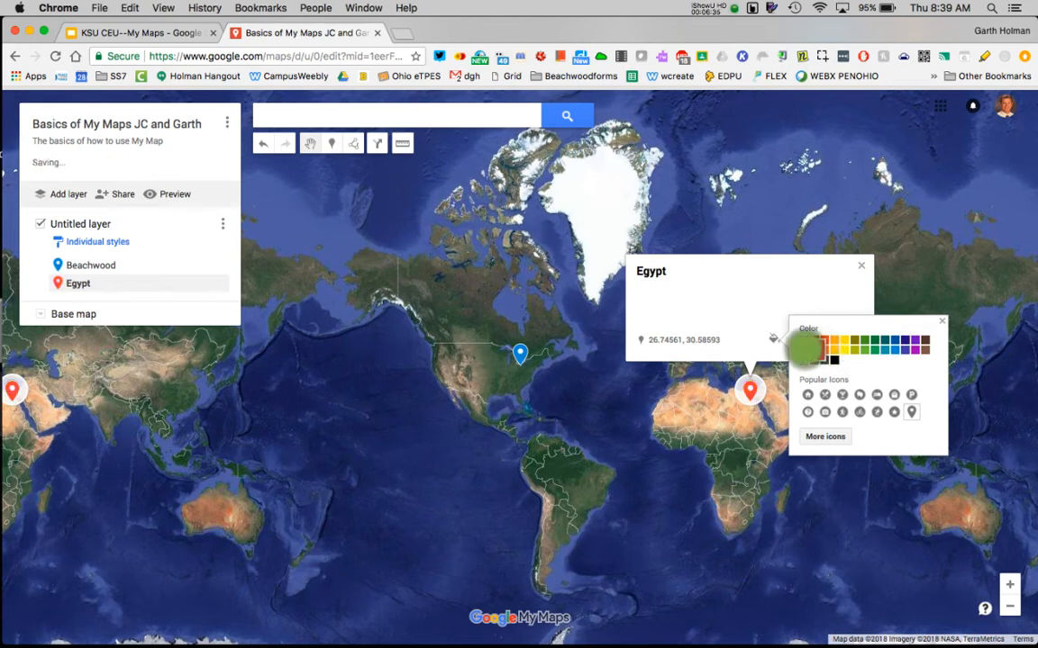
click(891, 341)
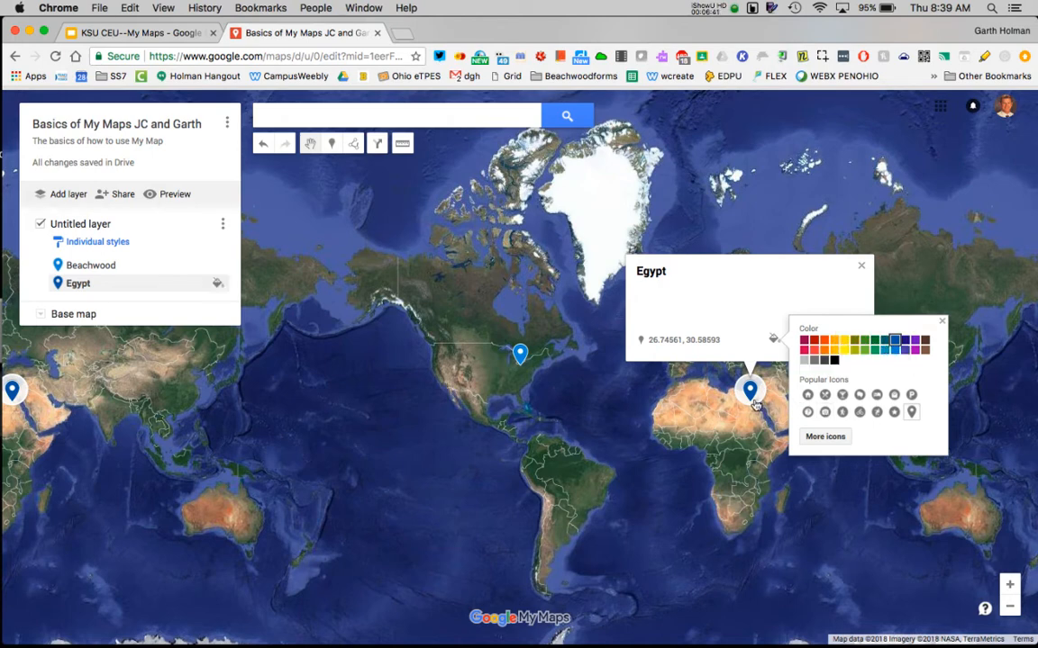
Try out the shopping bag, cocktail glass and house popular icons on the Egypt marker.
click(893, 398)
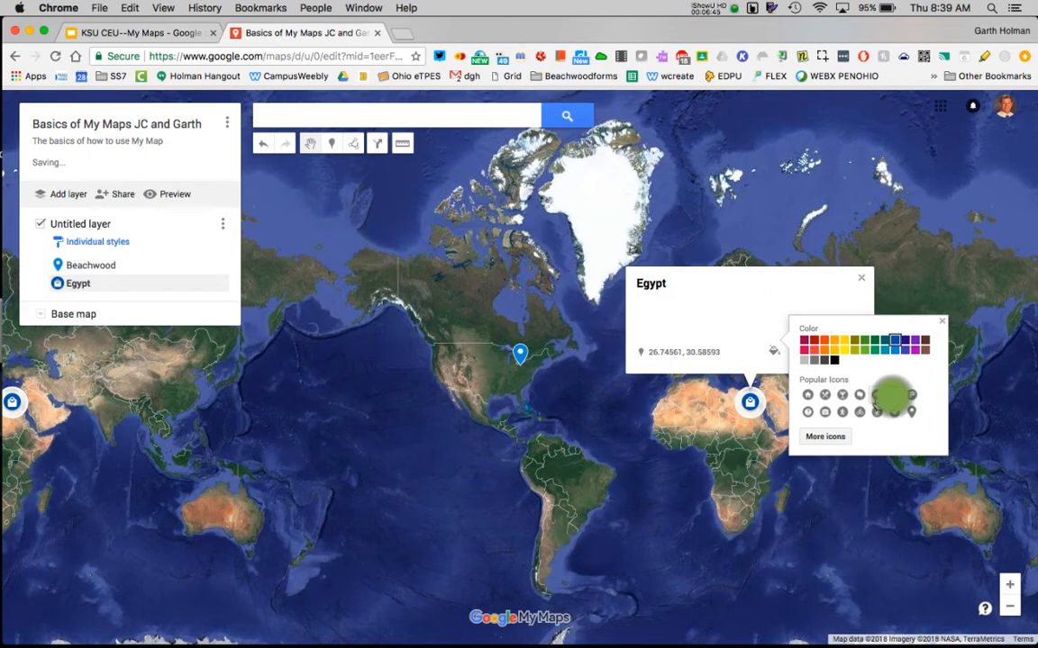
click(845, 398)
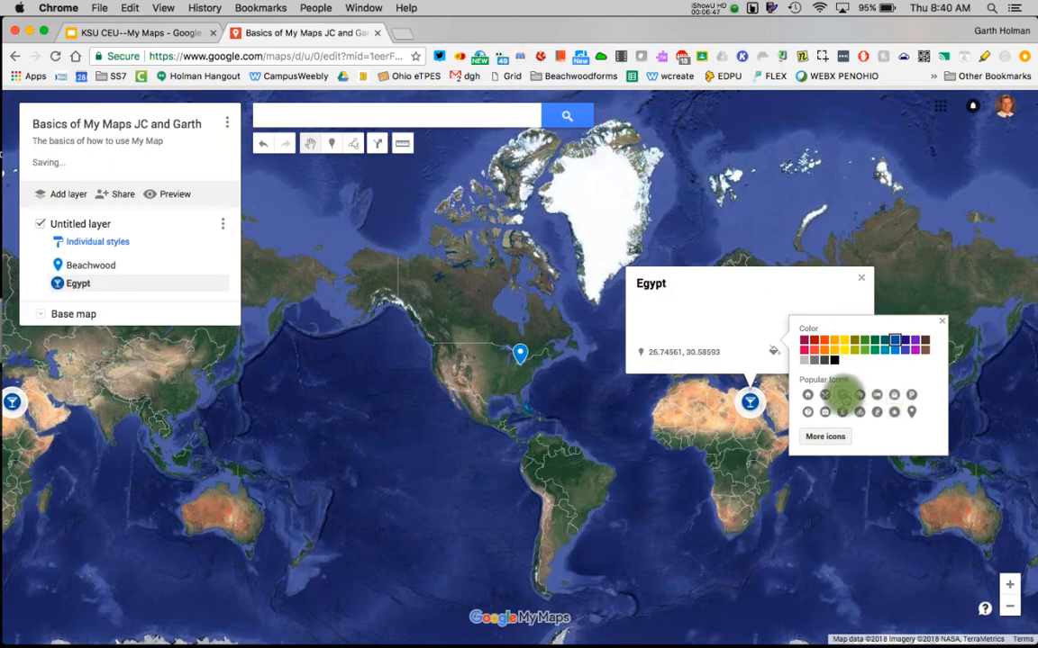
click(809, 398)
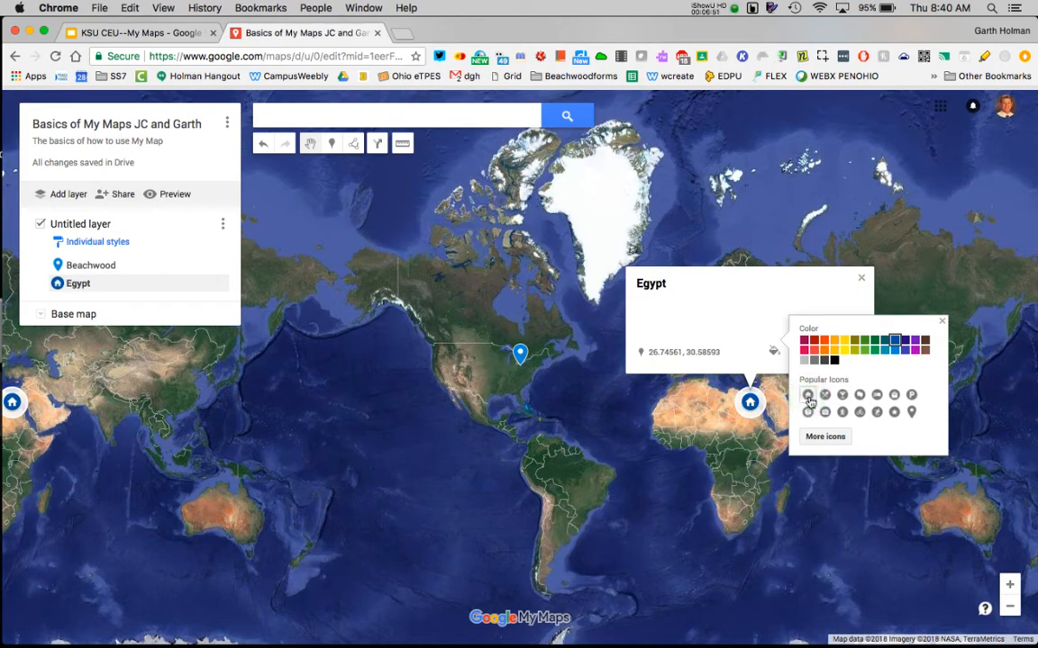
Filter the full icon collection for "baseball", apply the Baseball icon to the Egypt marker and color it dark pink.
click(825, 437)
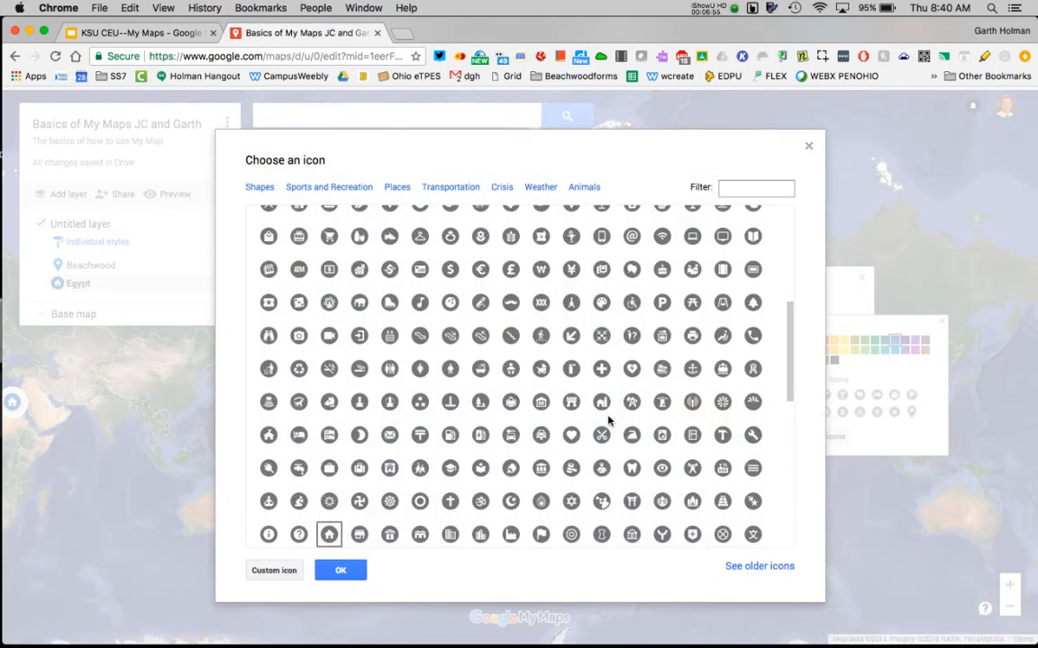
scroll(606, 423, down, 3)
scroll(608, 421, down, 15)
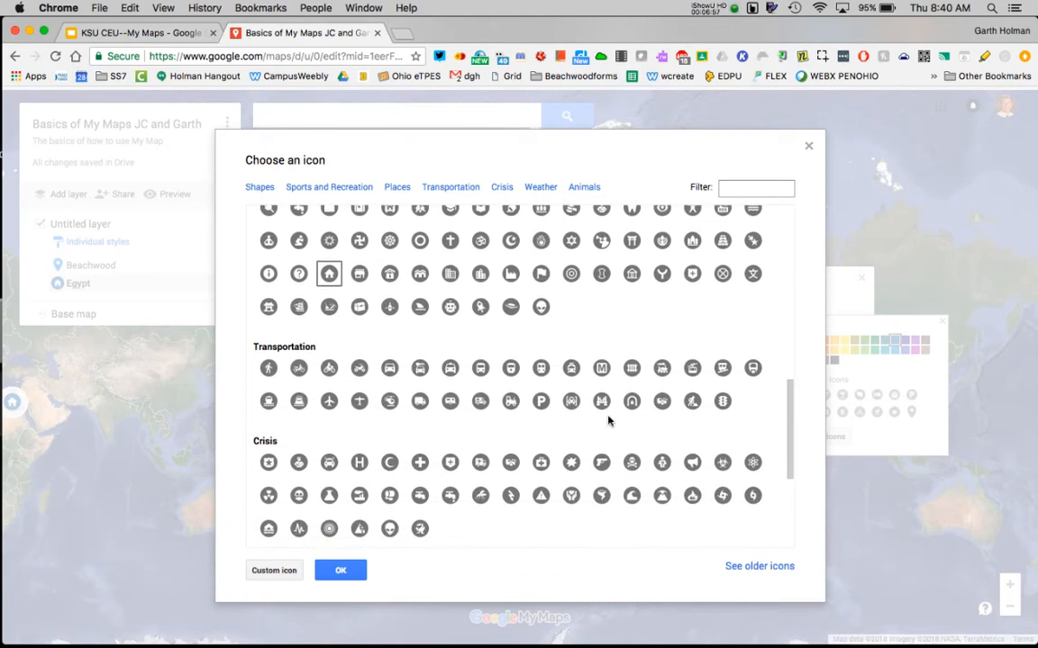
scroll(608, 421, up, 20)
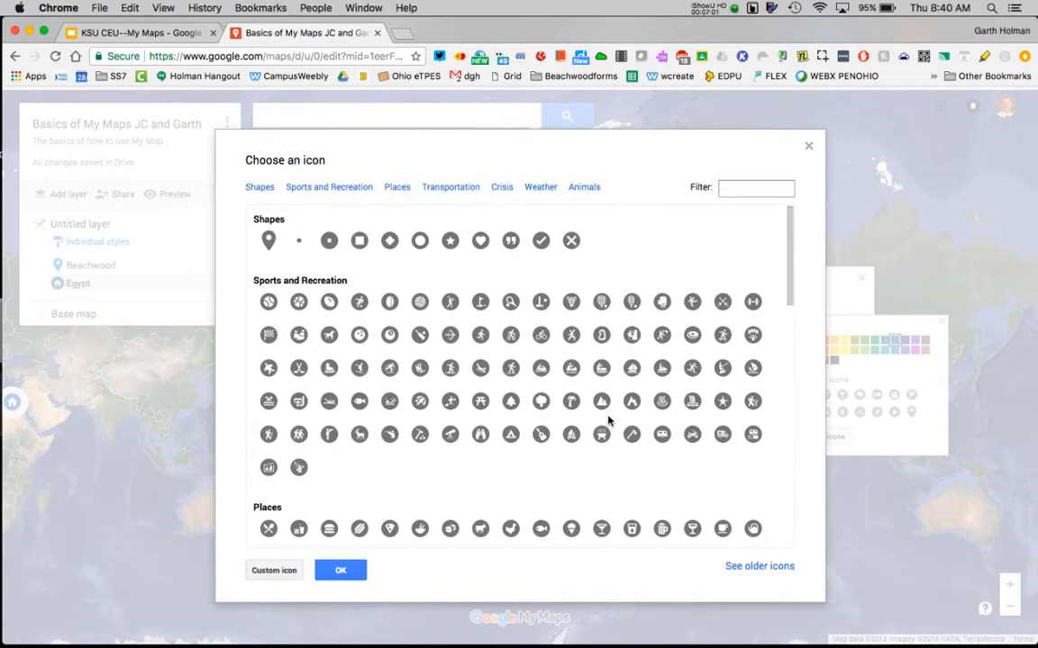
scroll(608, 421, down, 9)
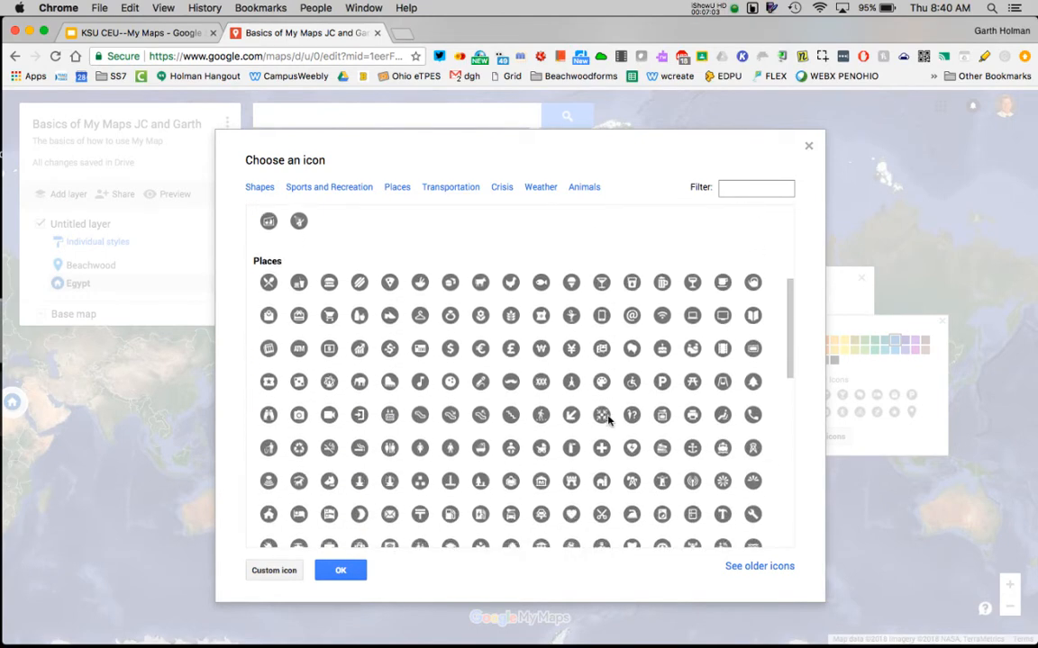
scroll(630, 323, down, 9)
click(743, 189)
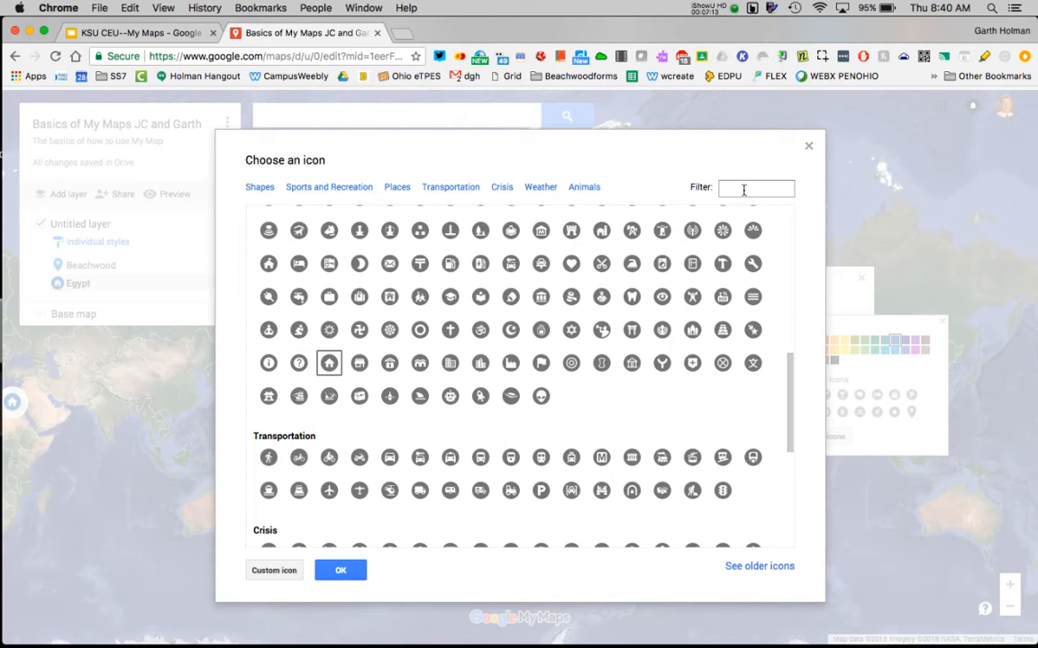
text(baseball)
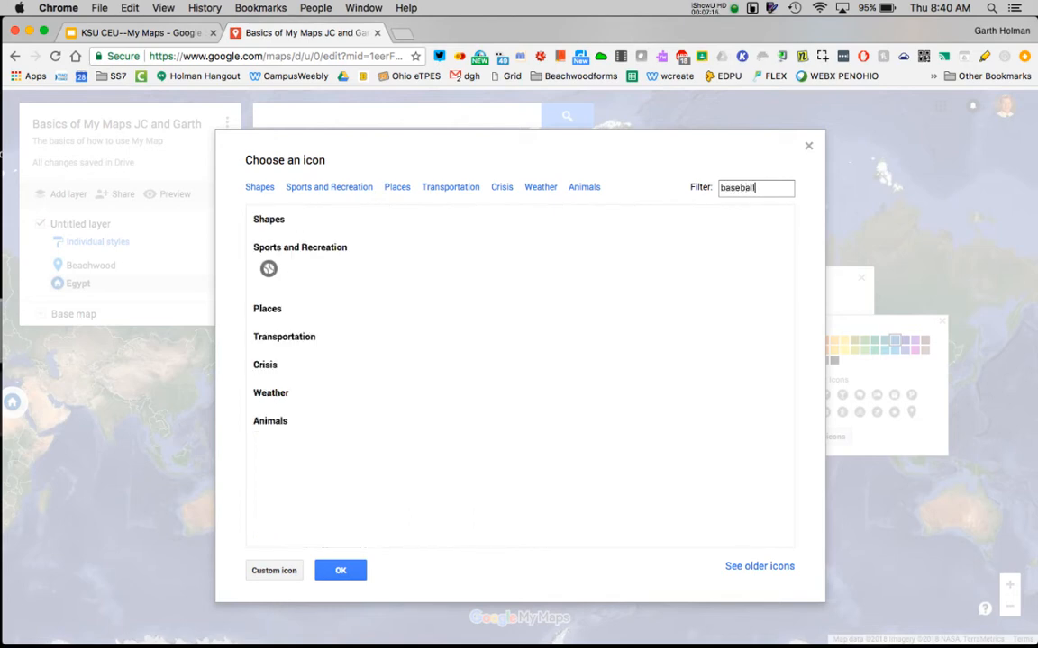
click(269, 269)
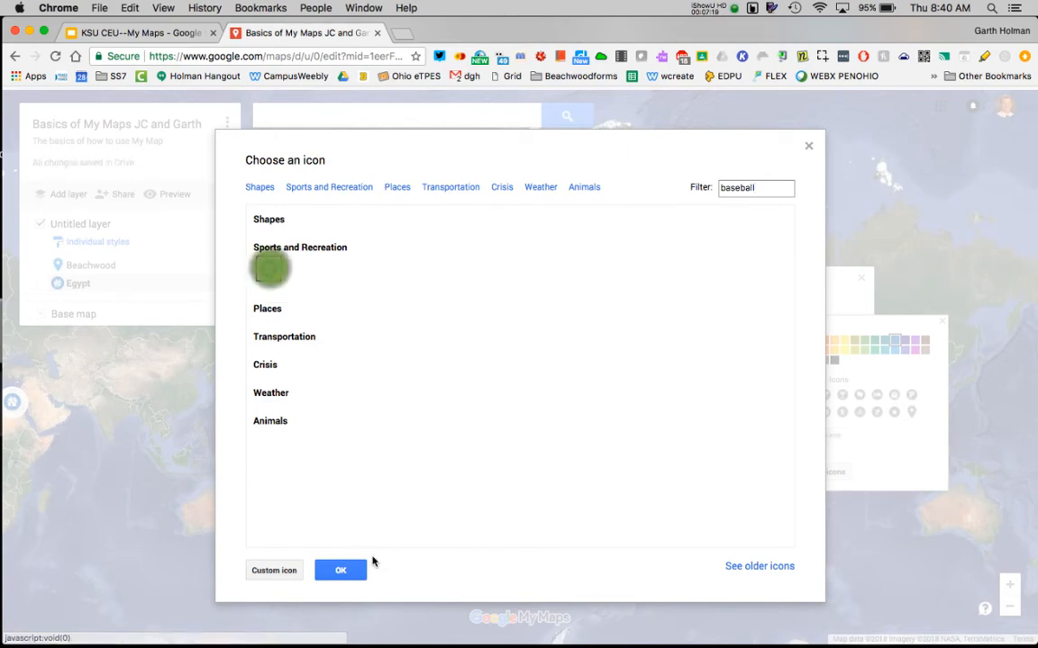
click(342, 570)
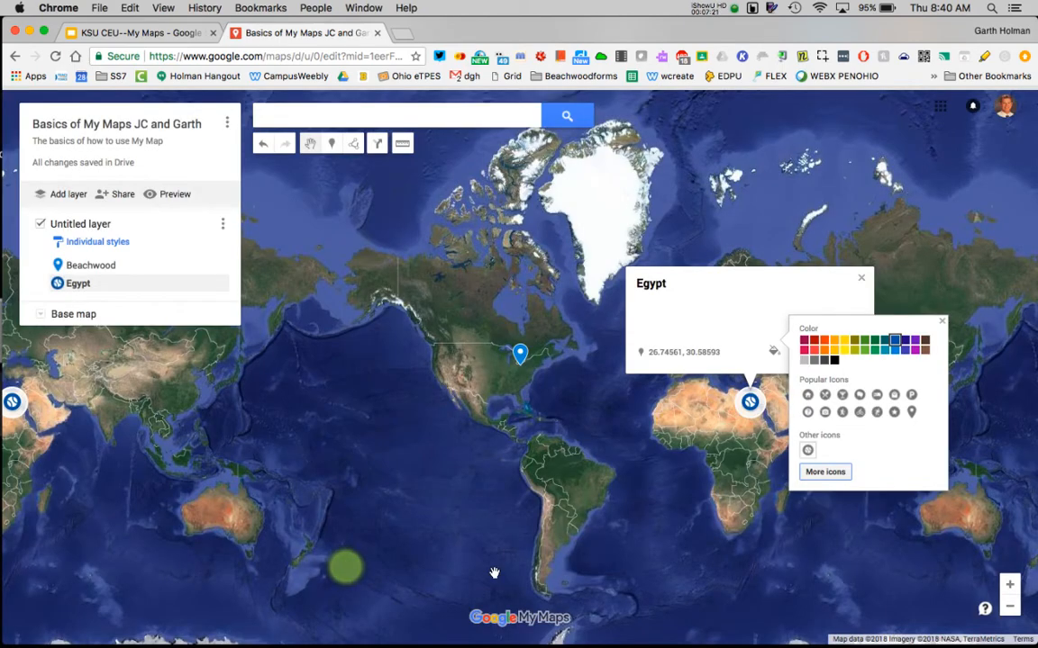
click(804, 340)
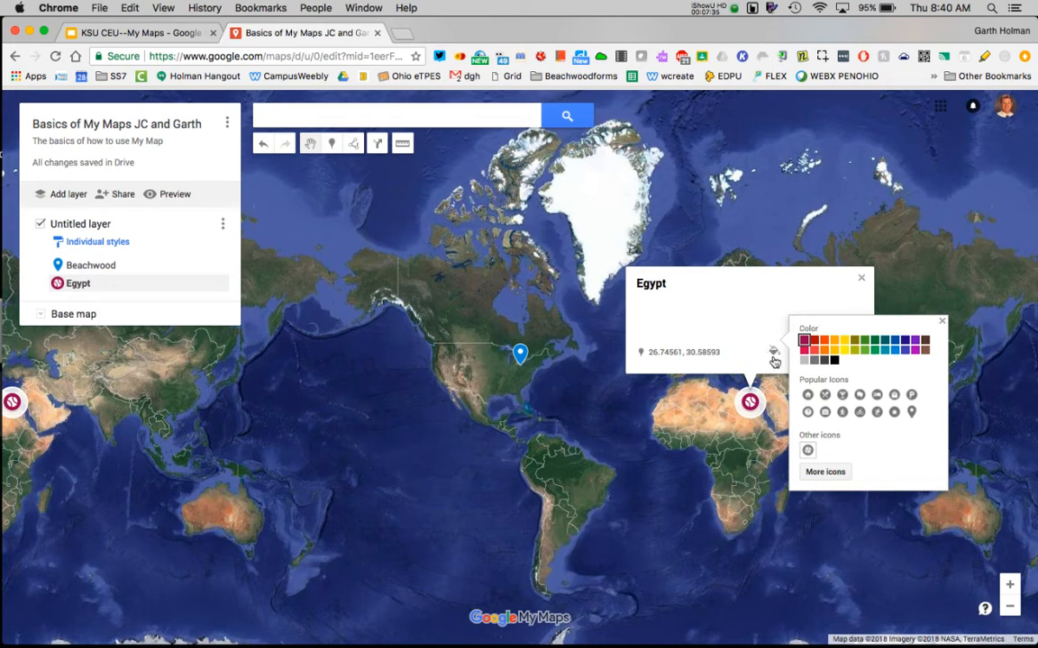
click(941, 320)
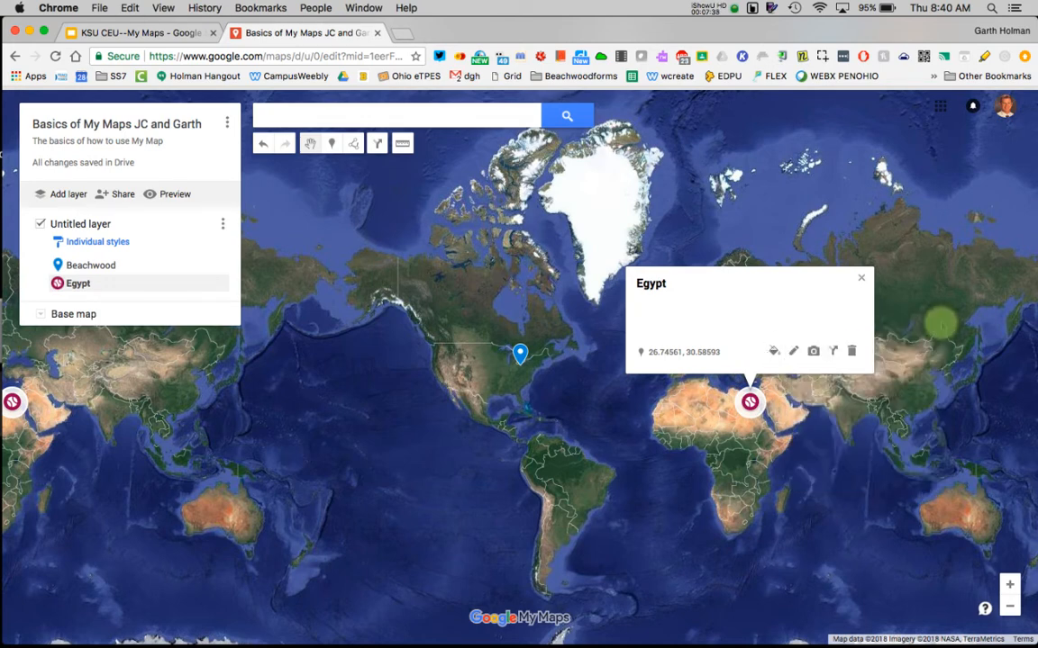
Edit the Egypt marker and replace its title with "The Great Pyramids".
click(793, 354)
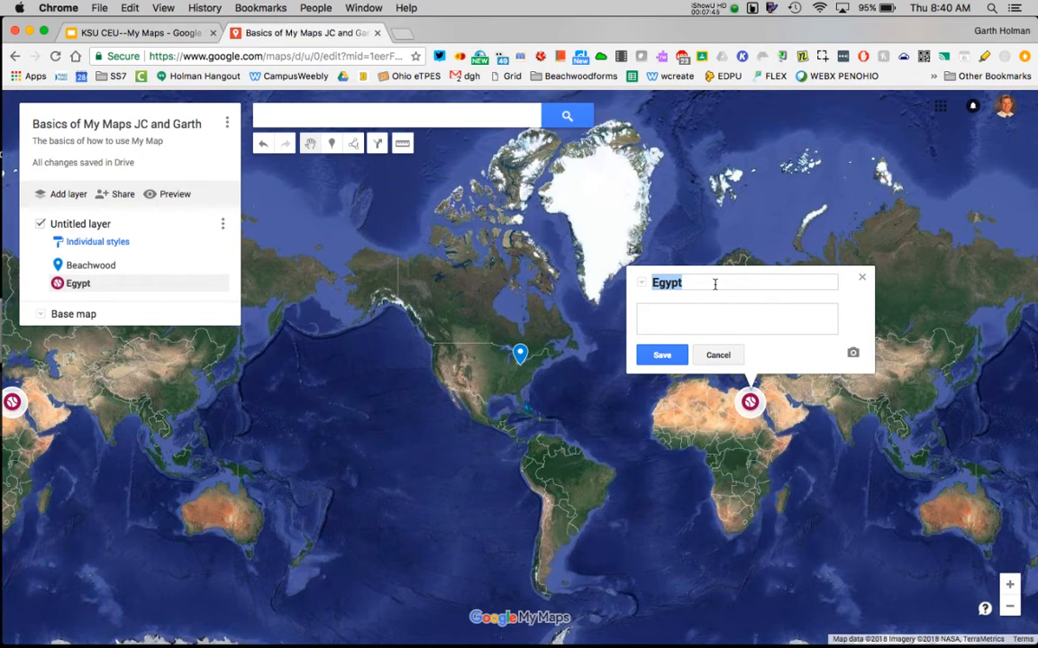
key(BackSpace)
text(The )
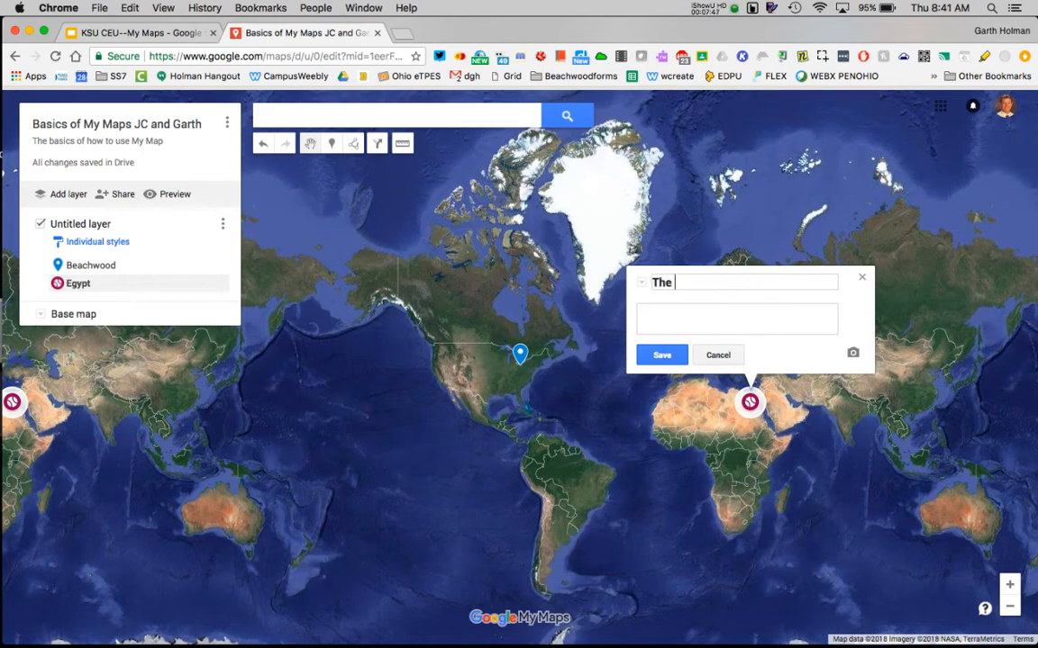
text(Great Pyramids)
Add the marker description "This is where I would like to visit." and save the changes.
click(702, 314)
click(701, 313)
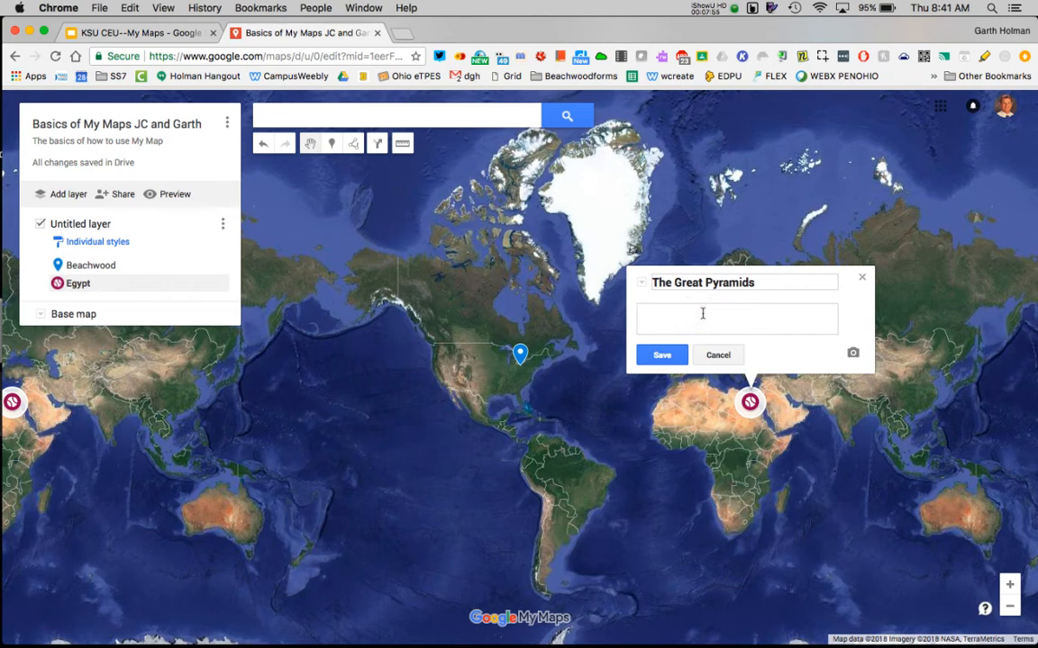
text(This is where I would like to visit.)
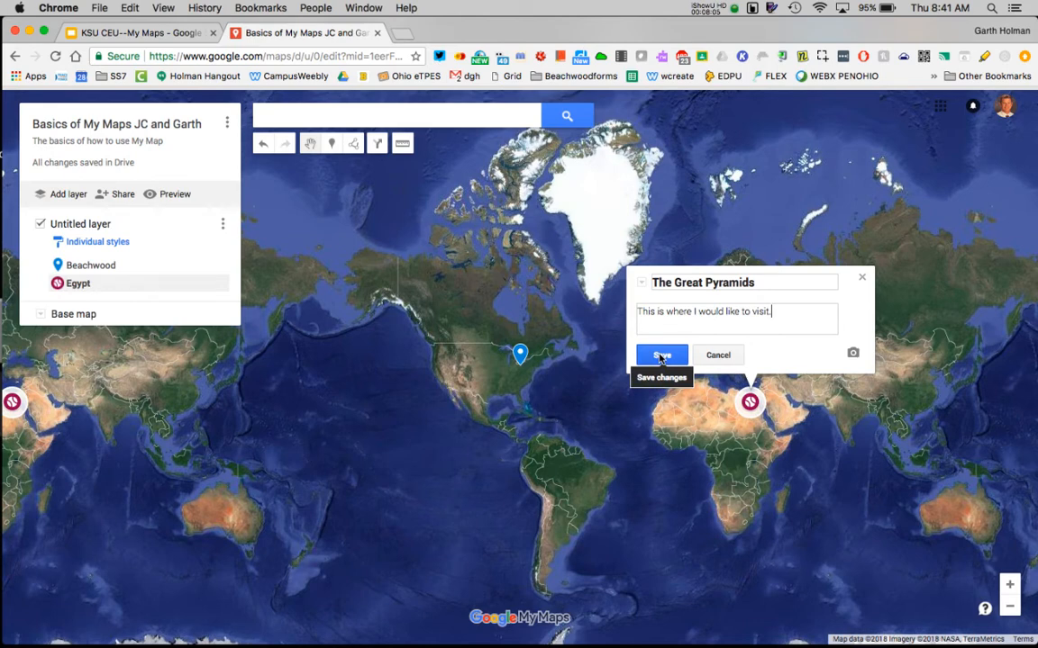
click(661, 356)
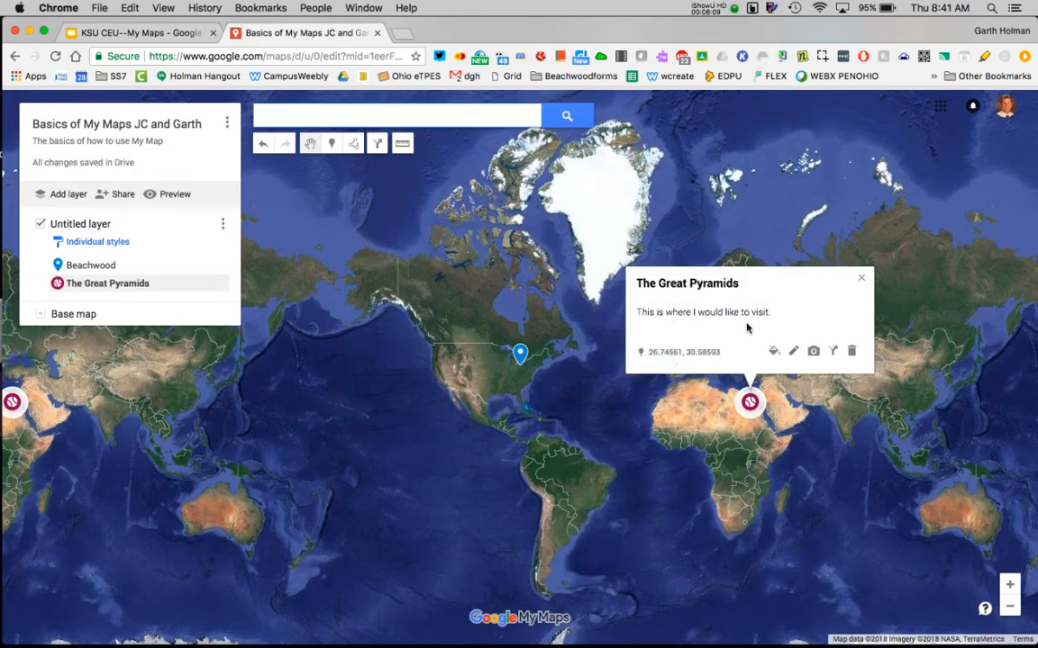
click(794, 351)
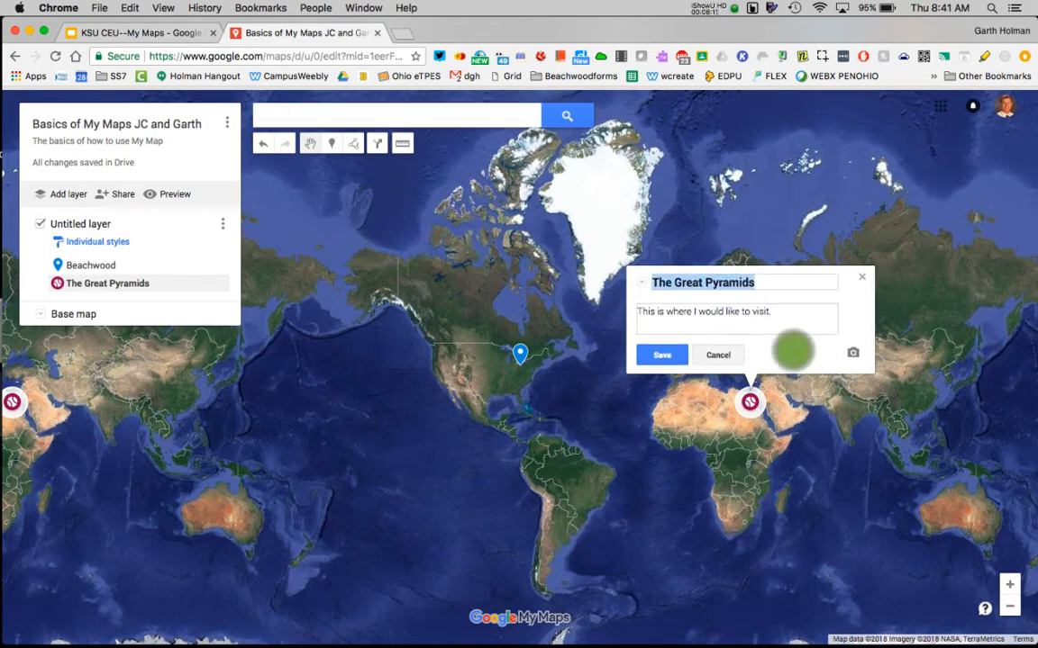
click(662, 356)
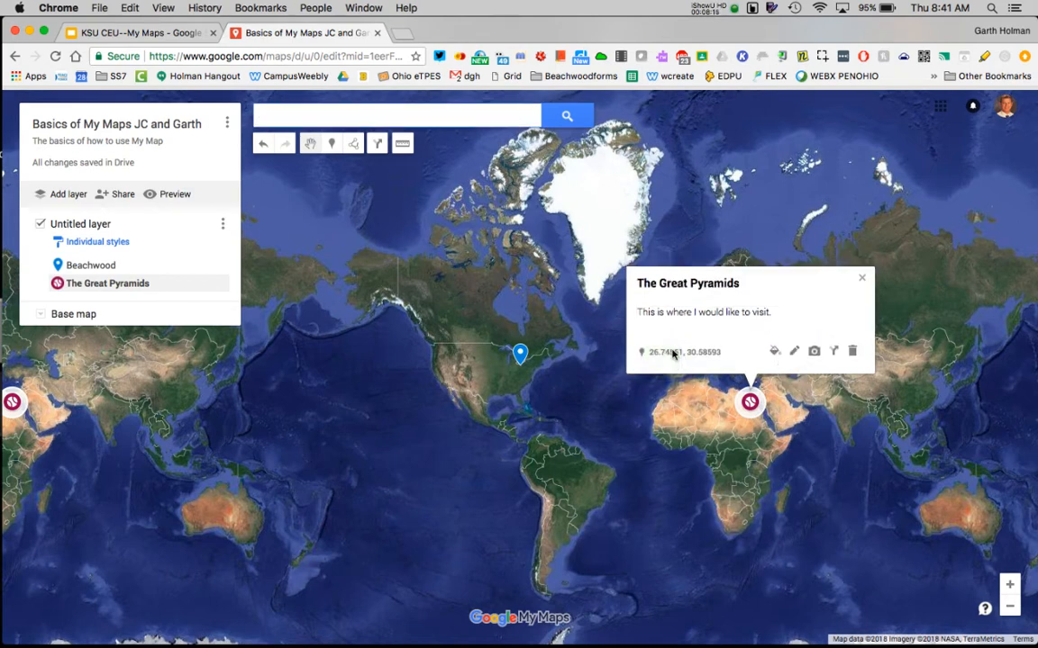
Add the golden pyramids photo from a Google Image Search for "pyramids" to The Great Pyramids marker and save it.
click(814, 354)
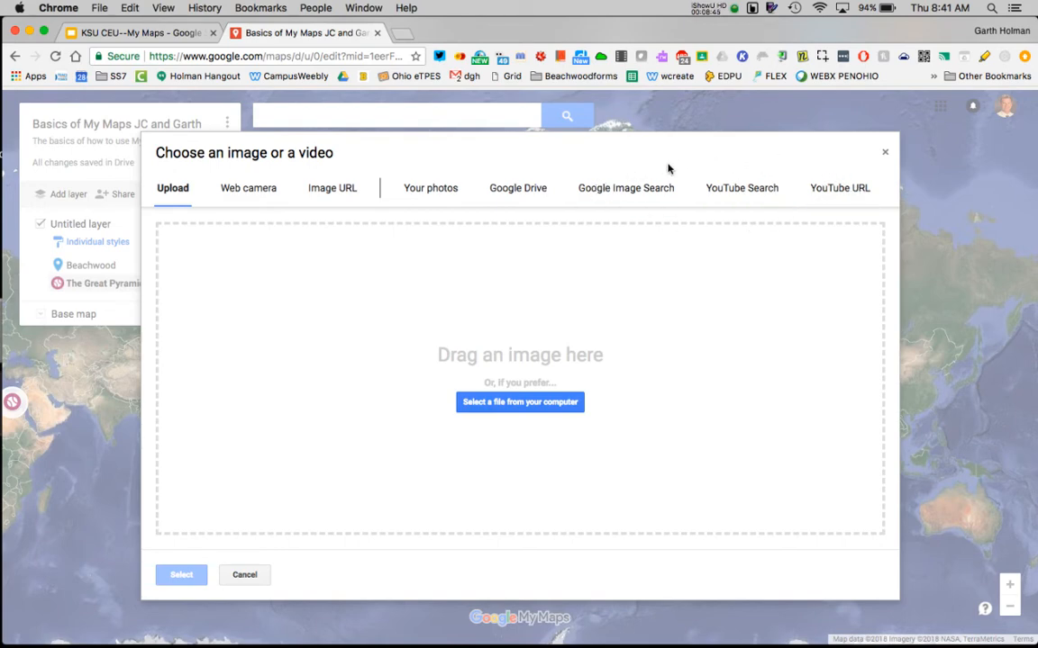
click(613, 192)
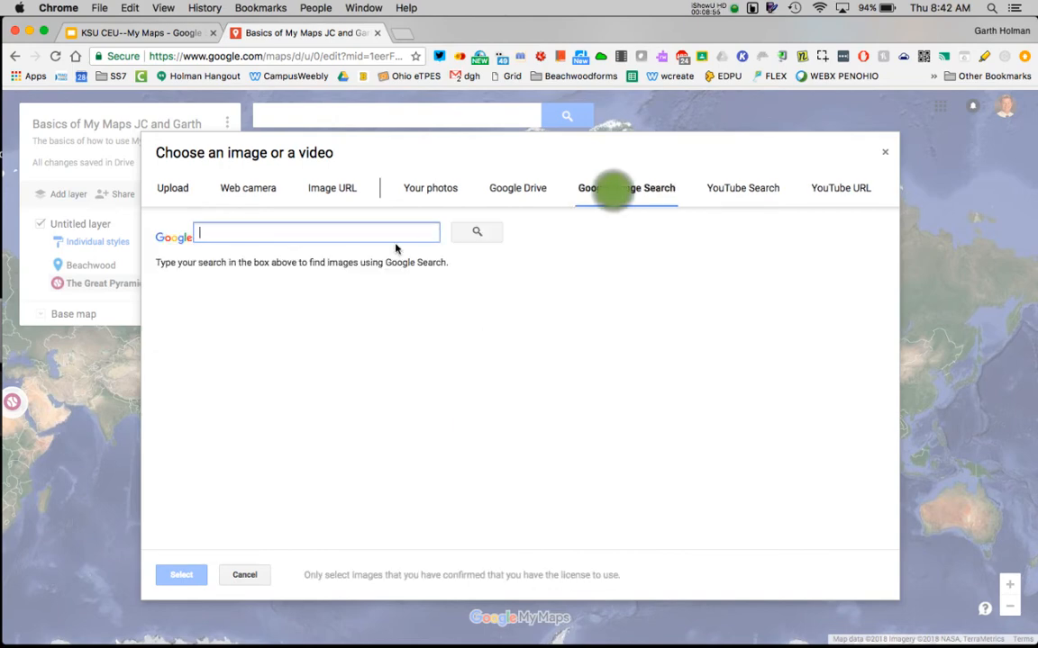
text(pyramids)
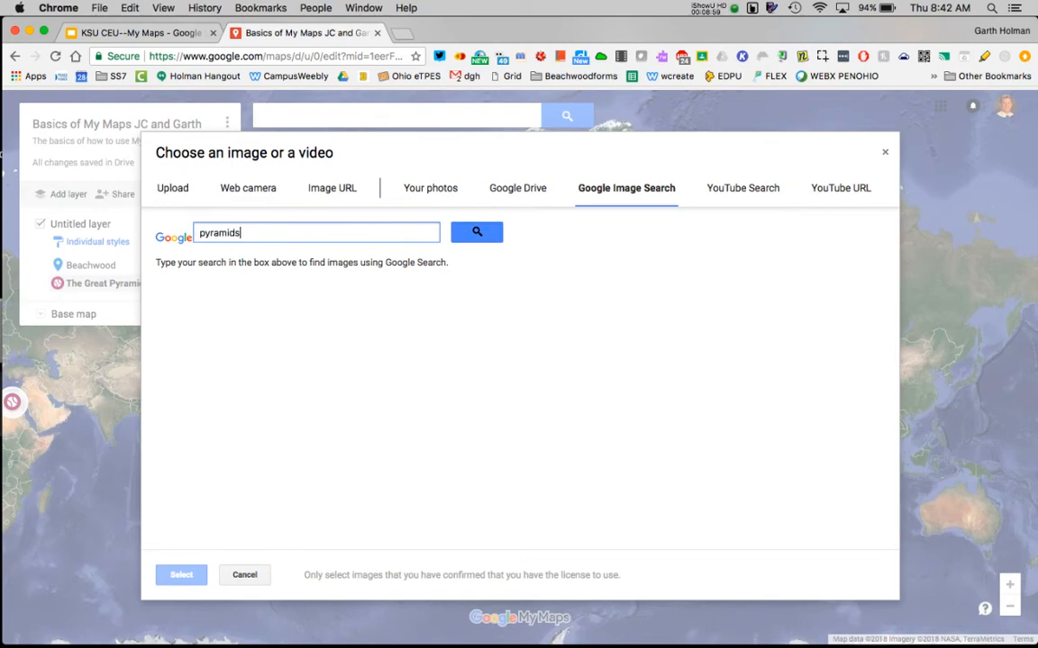
click(478, 233)
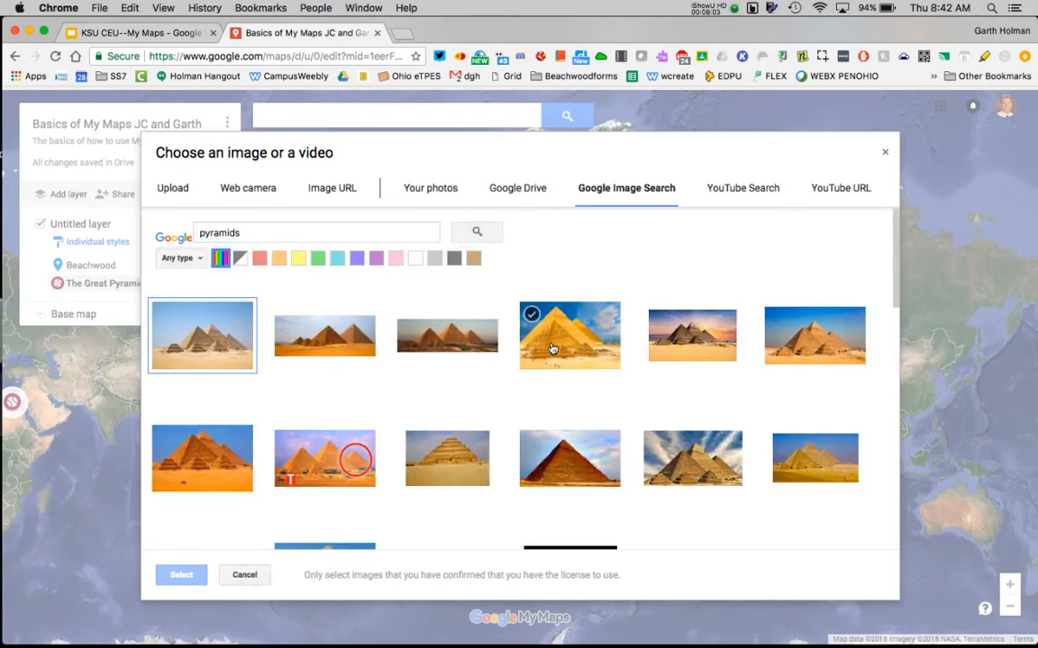
click(552, 347)
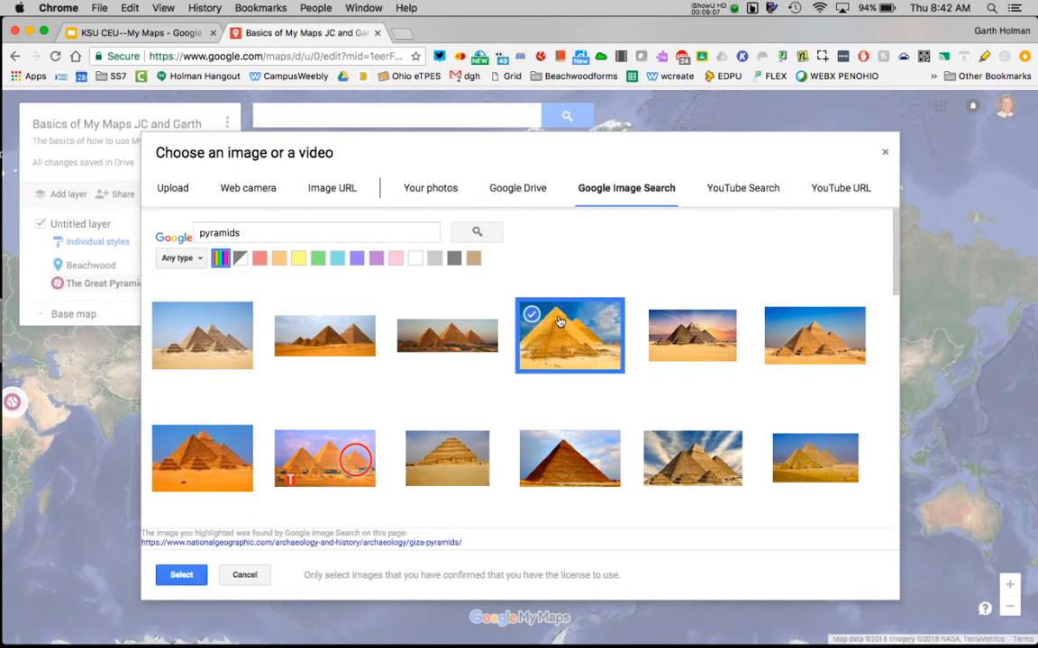
click(180, 575)
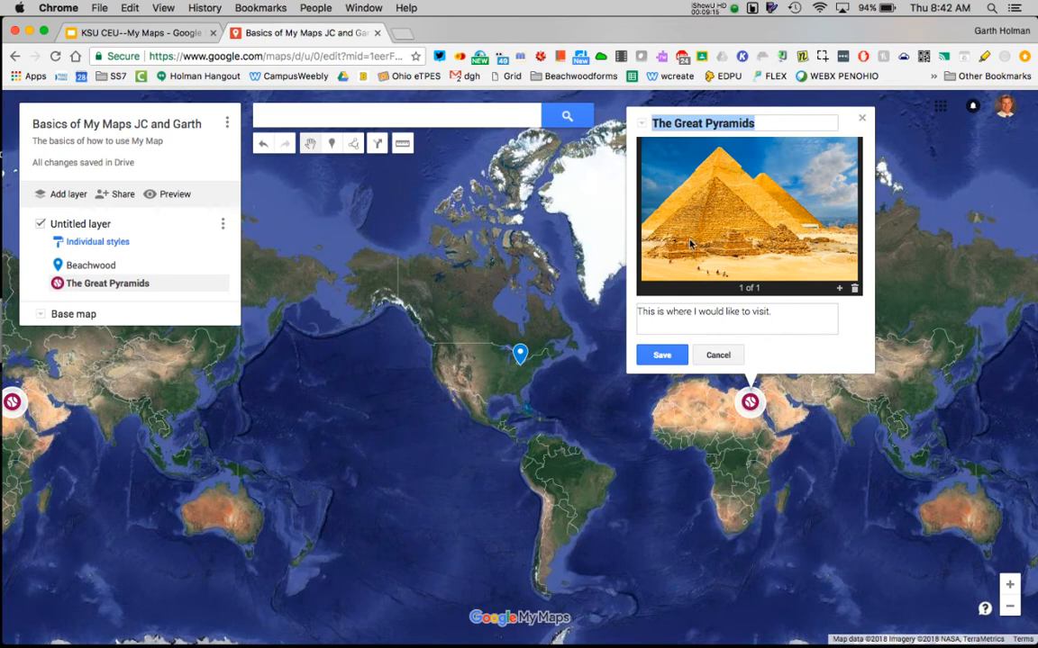
click(655, 356)
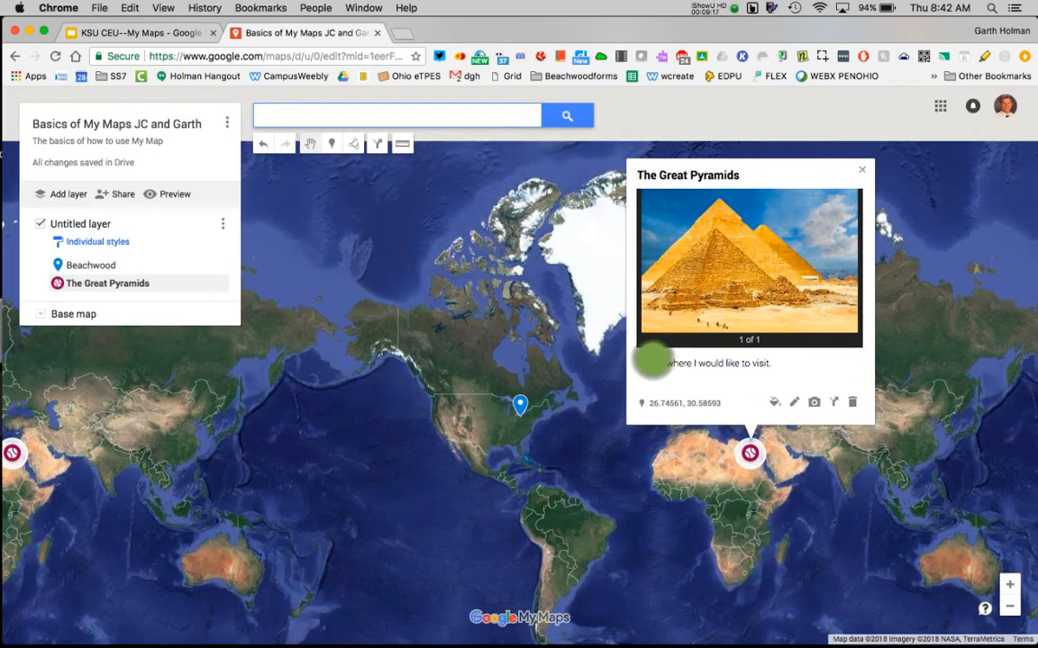
Search Google Images for "sphinx" and add the photo of the Sphinx in front of a pyramid to The Great Pyramids marker.
click(815, 405)
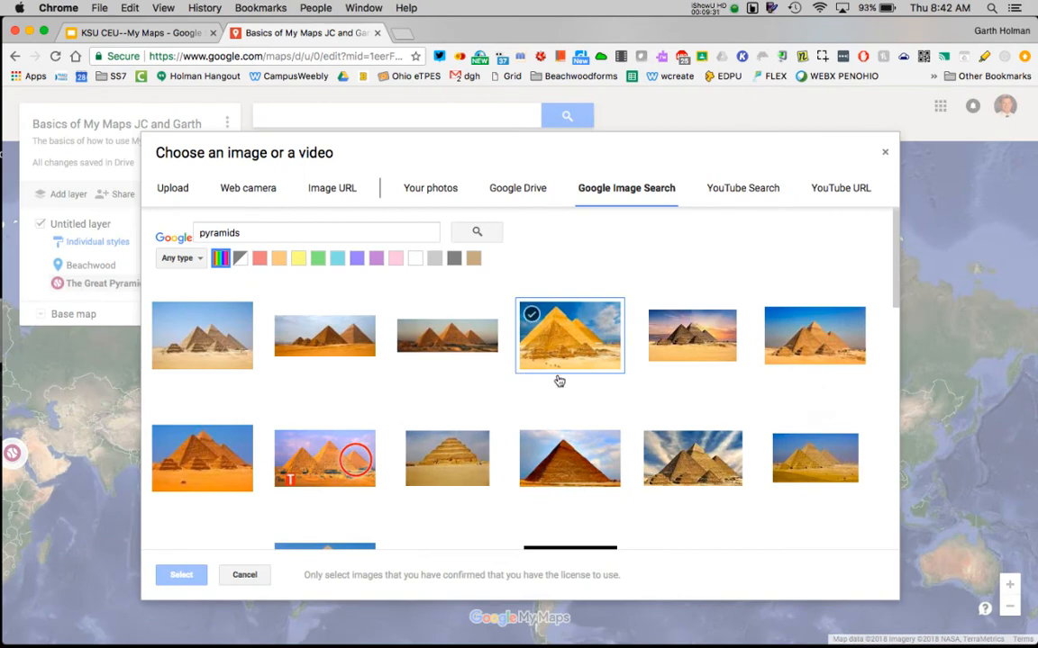
scroll(555, 378, down, 2)
scroll(222, 301, up, 2)
double_click(245, 232)
text(sphinx)
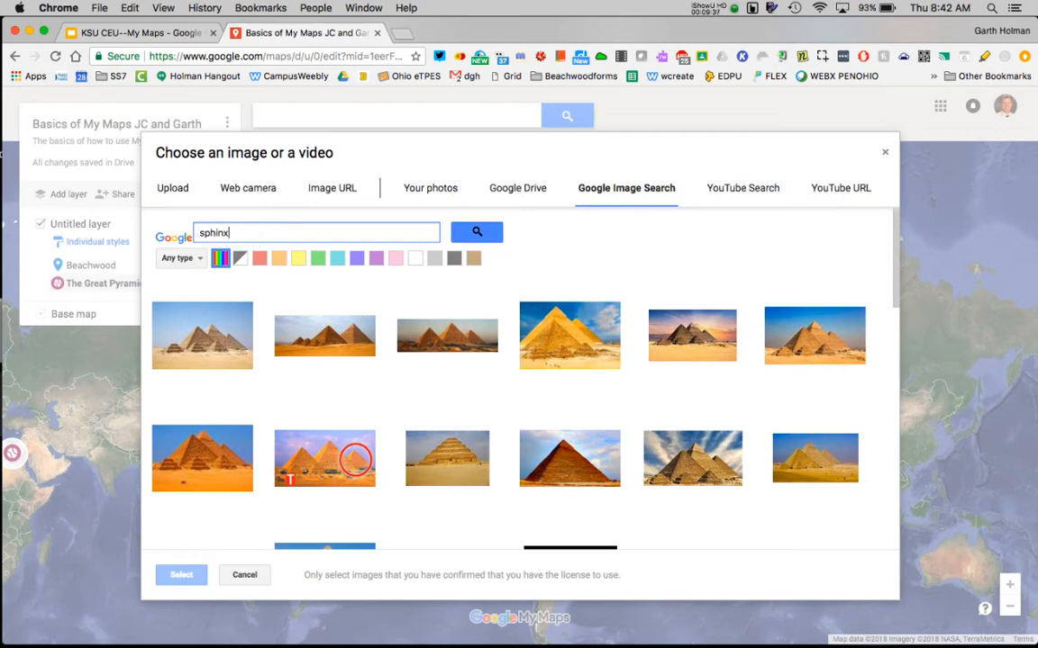
click(477, 232)
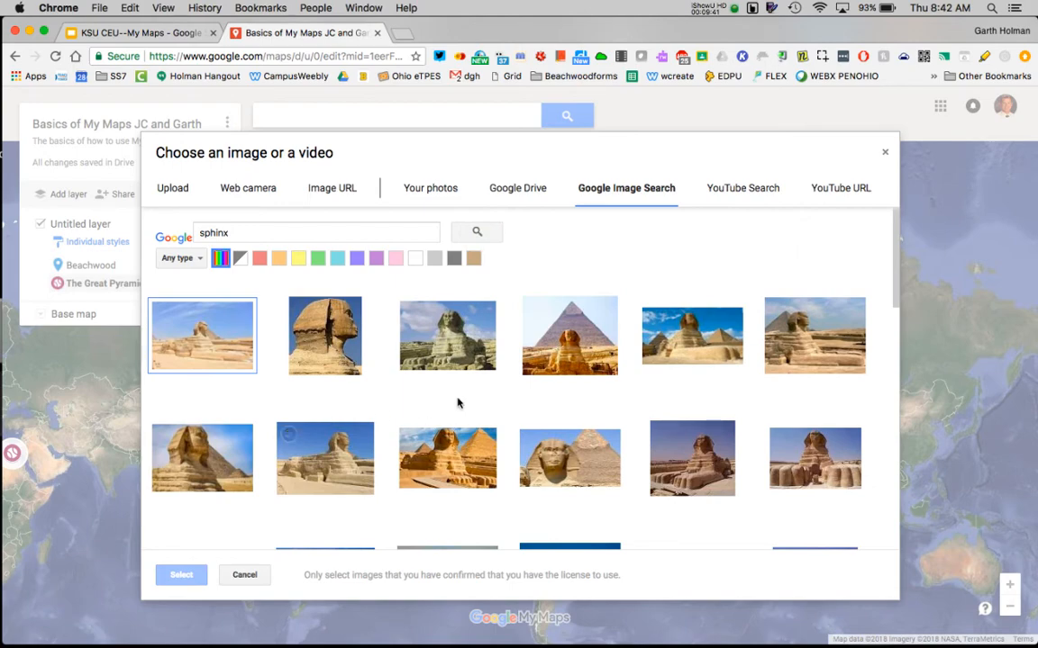
click(563, 343)
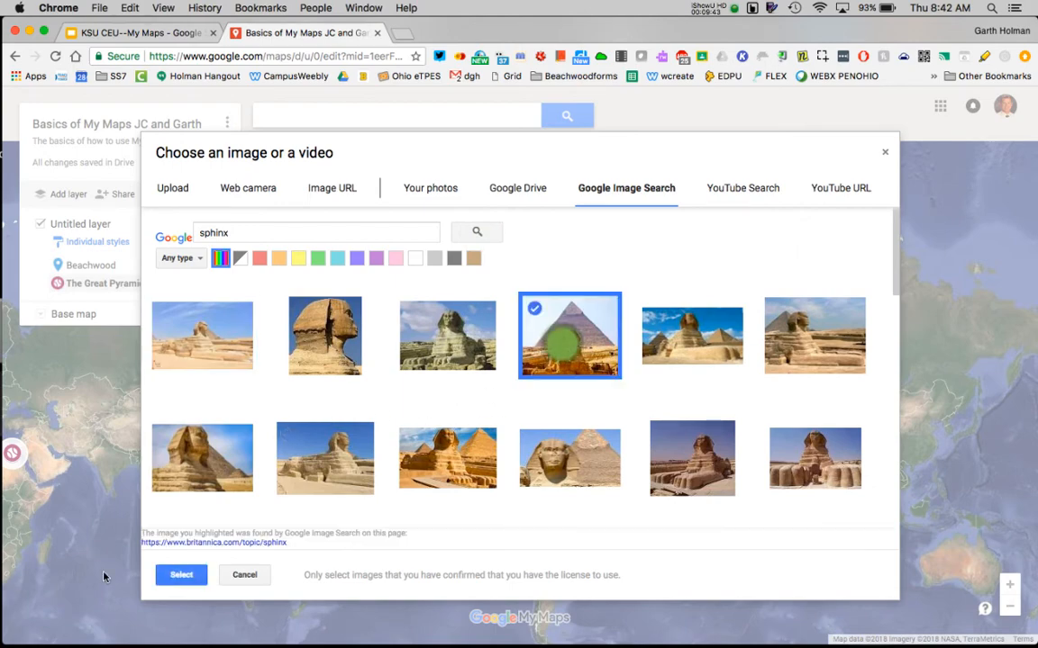
click(181, 574)
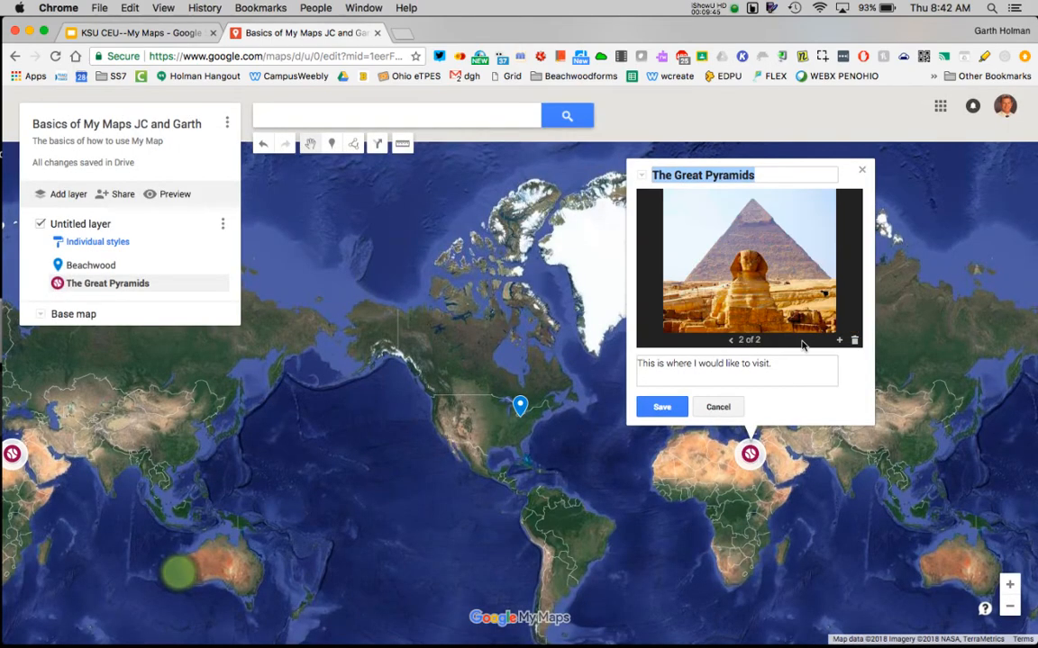
Flip through The Great Pyramids marker's two photos, return to the golden pyramids photo and save the marker.
click(731, 341)
click(763, 340)
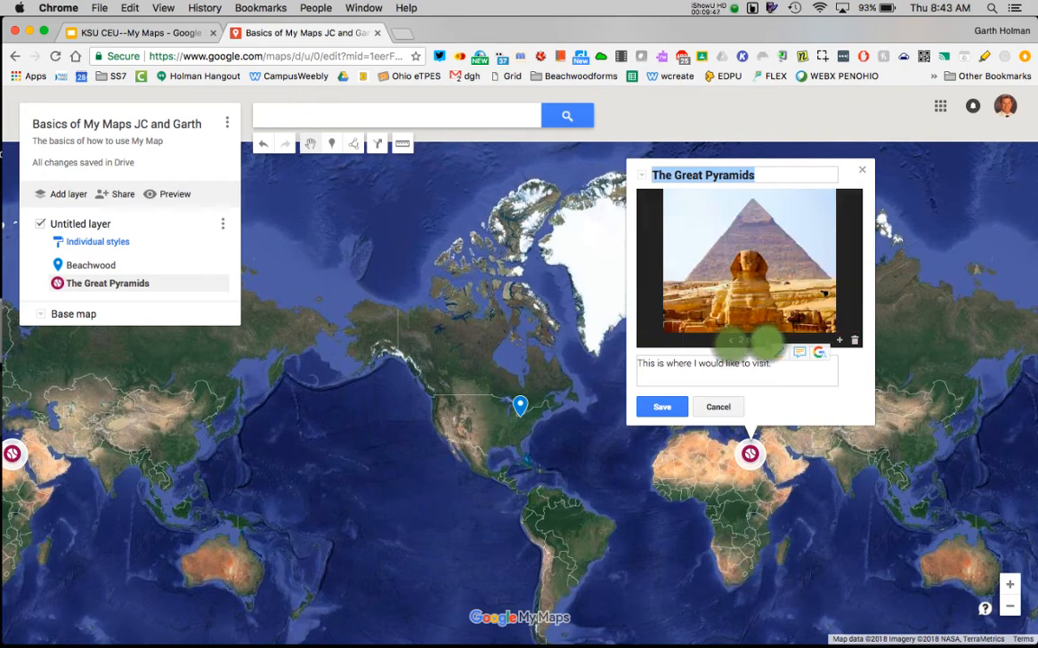
click(732, 340)
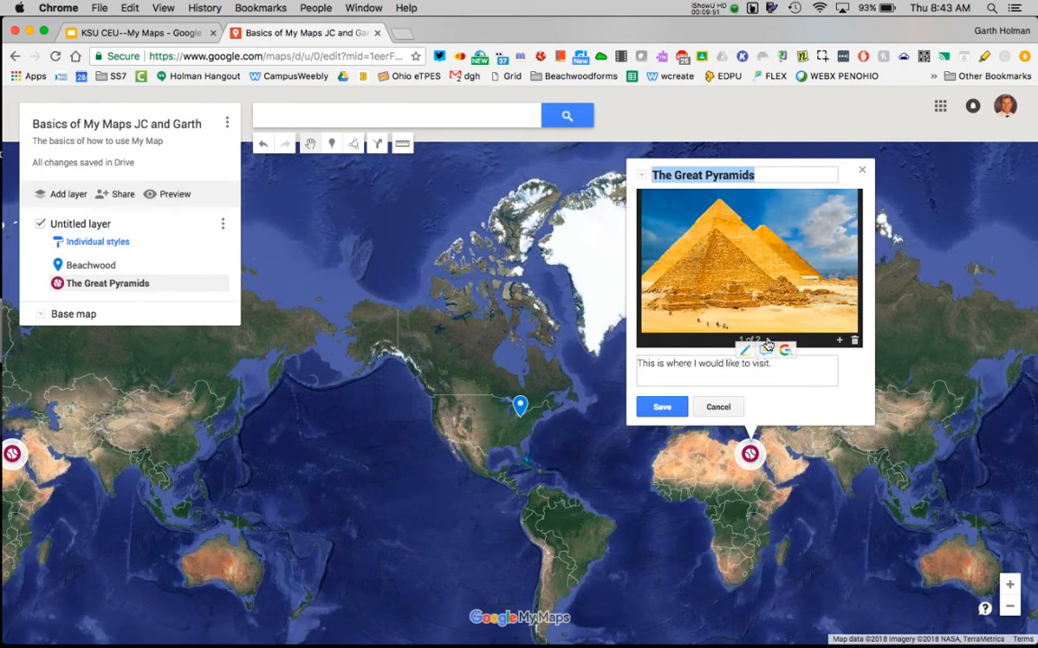
click(659, 407)
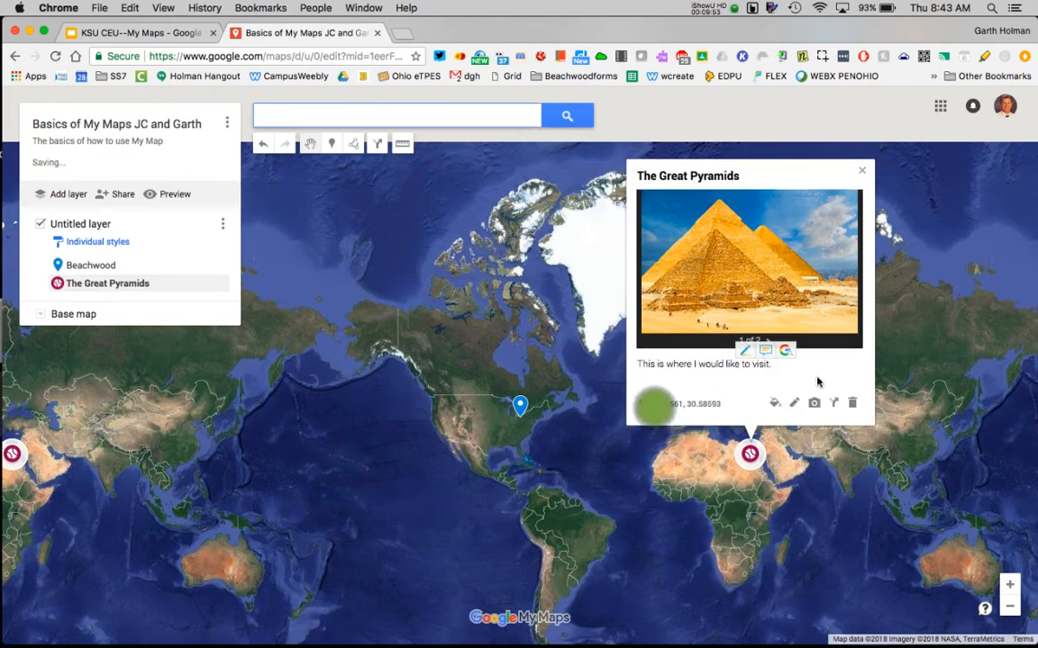
Search YouTube for "Pyramids in 360" and add the video "360°, Egyptian pyramids, Part I. 4K video" to The Great Pyramids marker.
click(813, 403)
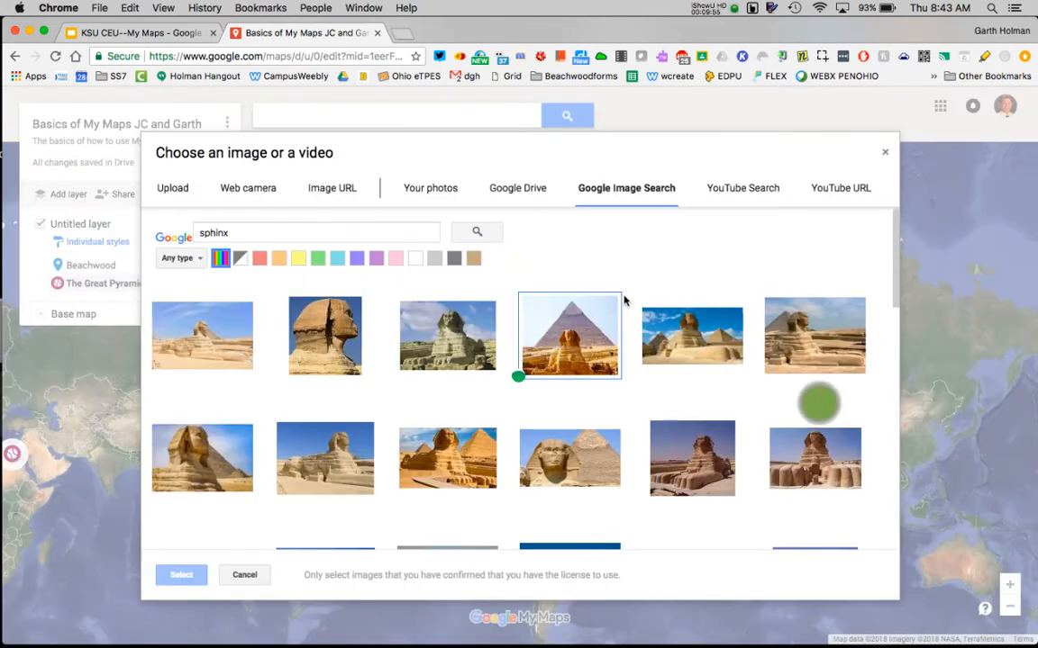
click(751, 190)
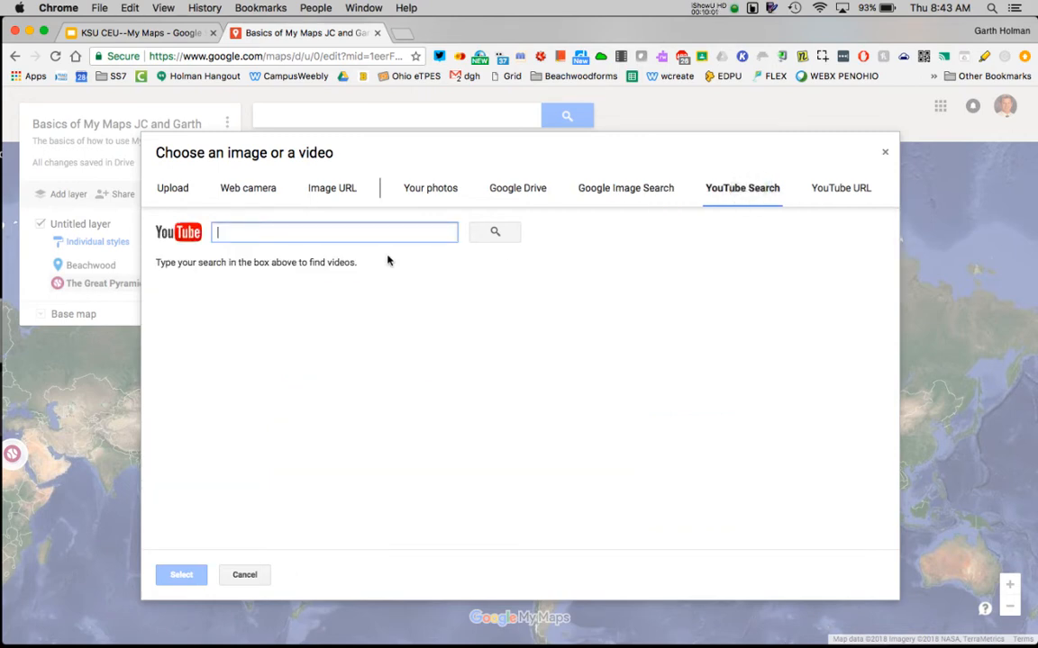
text(Pyramids)
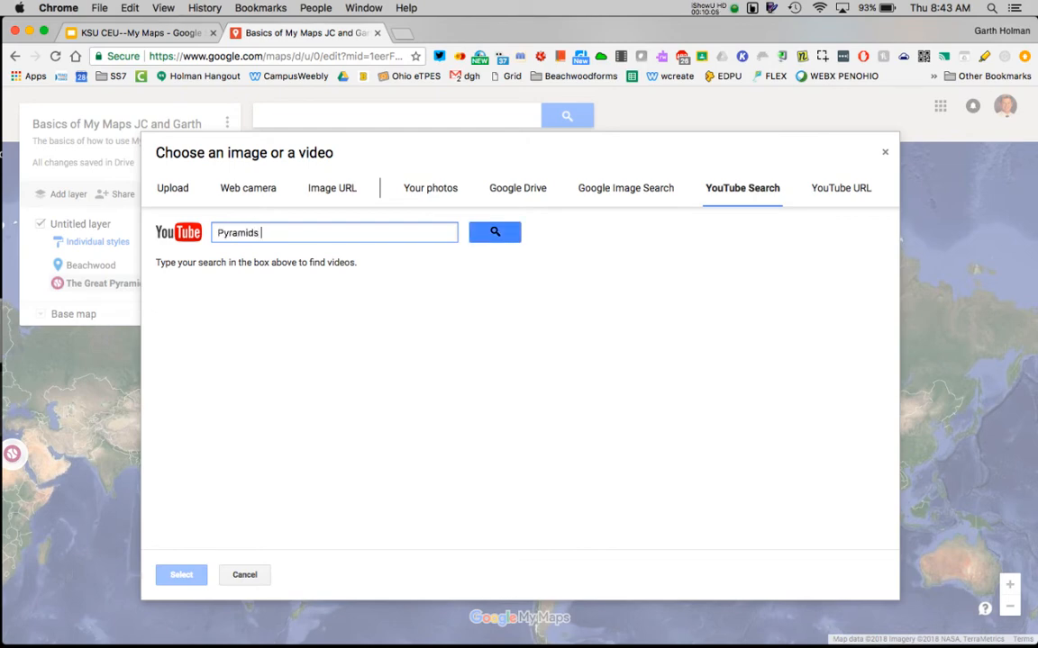
text( in 360)
click(494, 233)
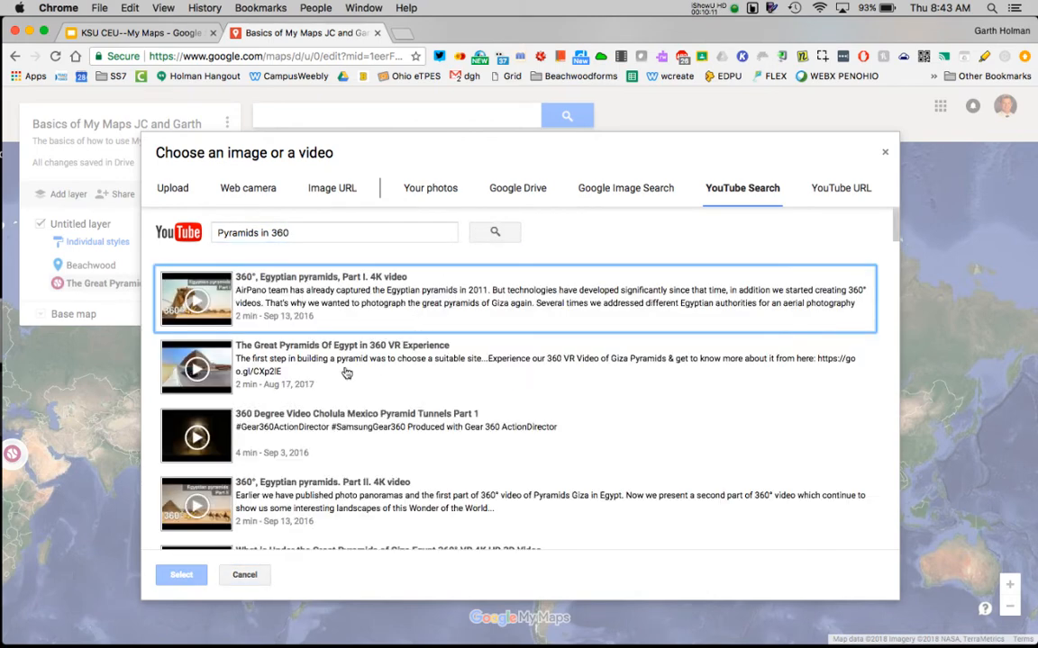
click(214, 309)
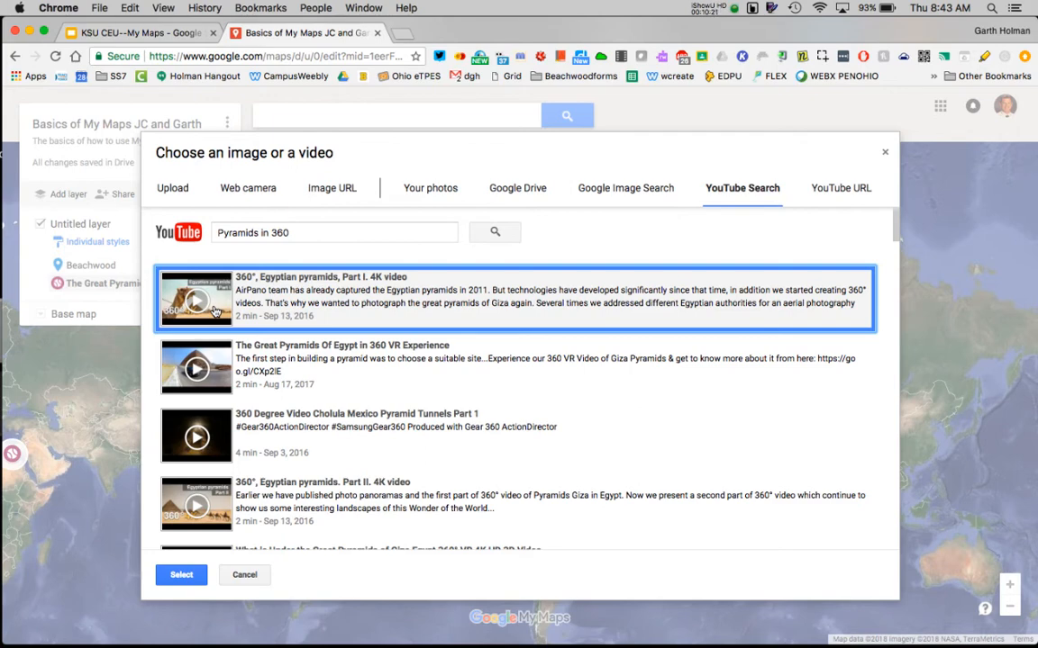
click(179, 575)
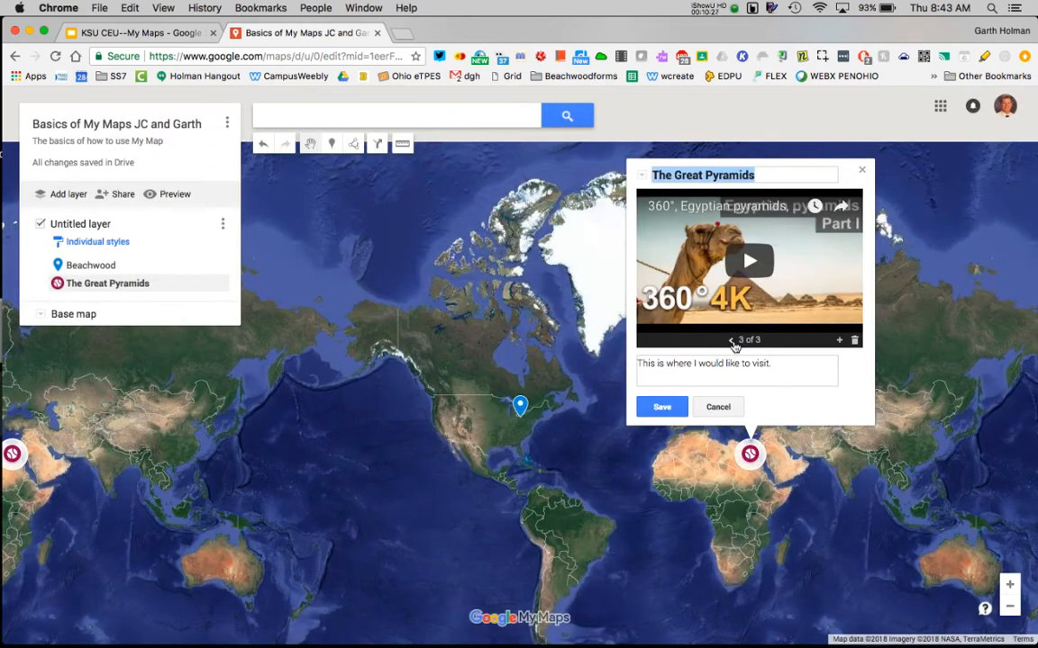
Play the 360° video in the marker card, look around in it, pause it and save the marker.
click(749, 262)
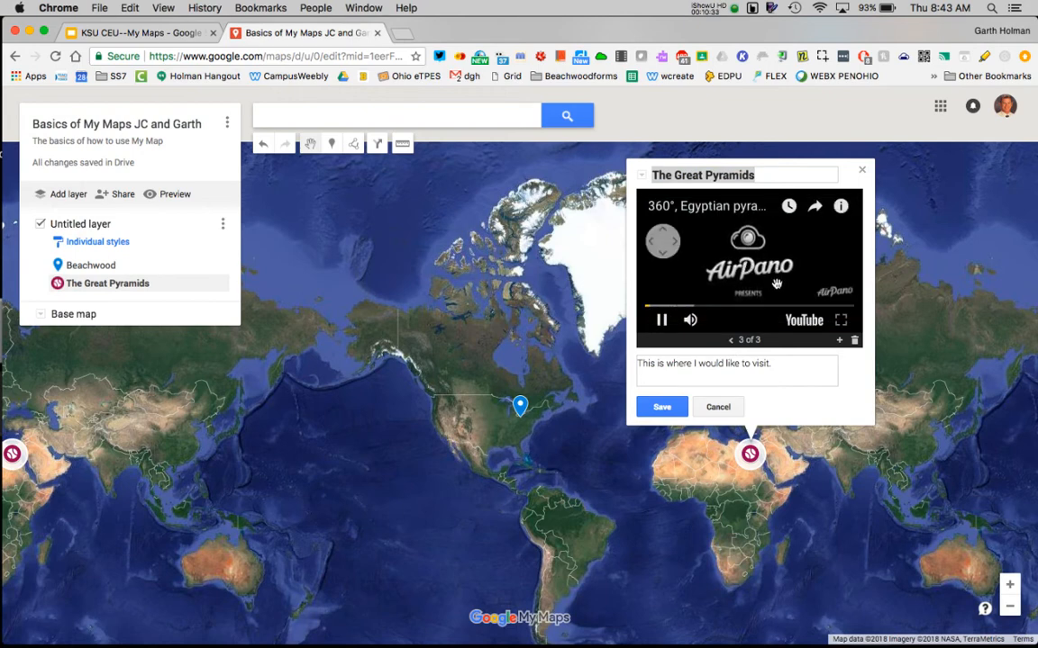
drag(776, 285, 780, 265)
click(662, 320)
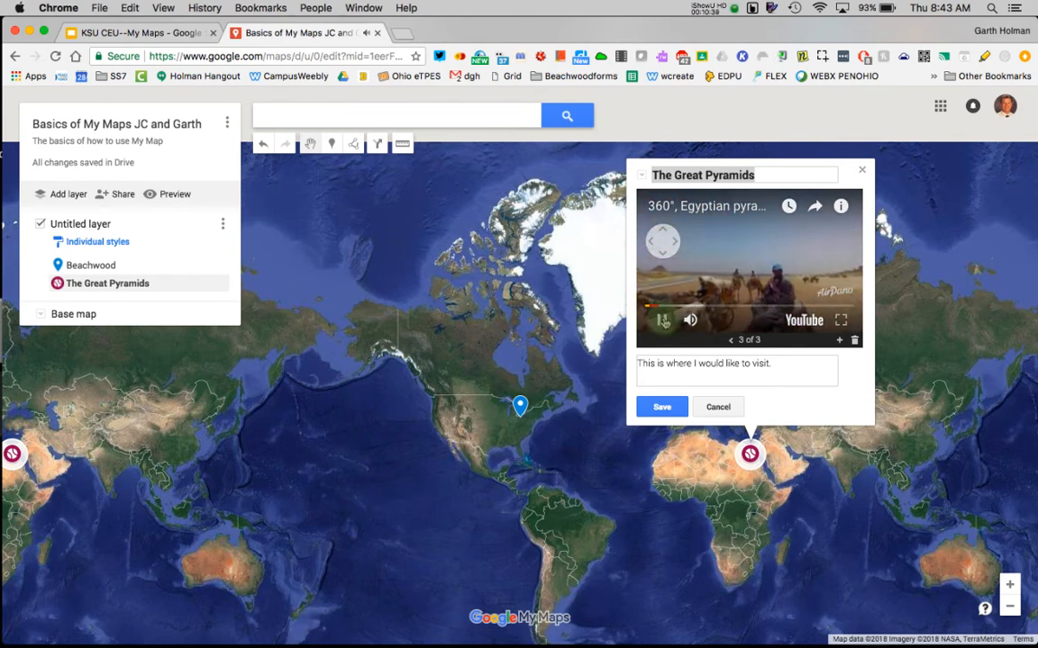
click(662, 407)
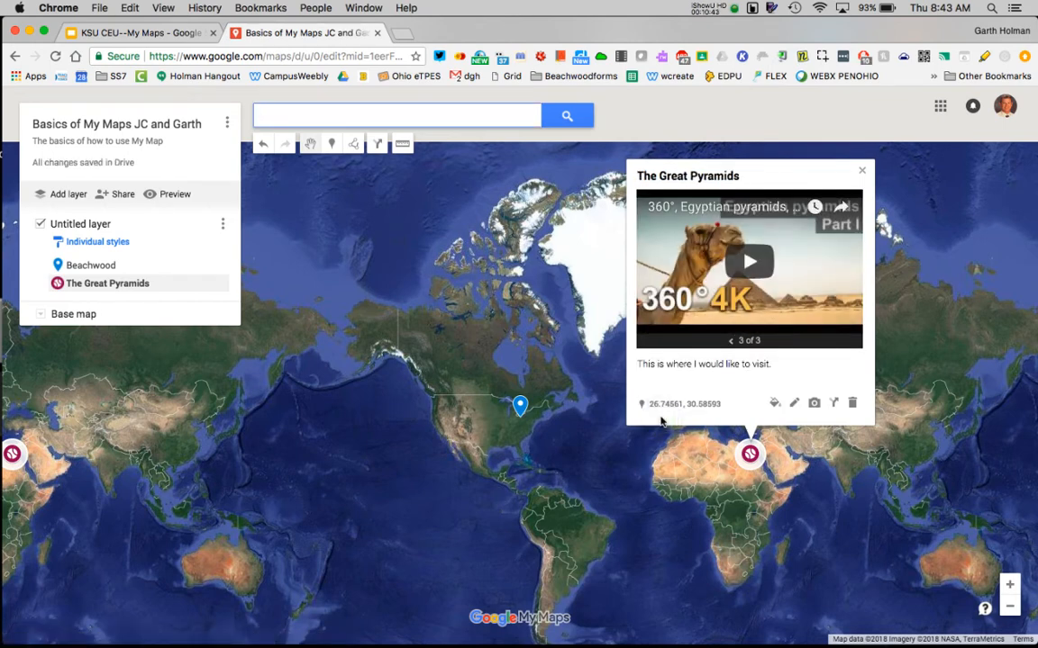
Create driving directions to the Beachwood marker with Cleveland, OH, USA as the starting point.
click(522, 412)
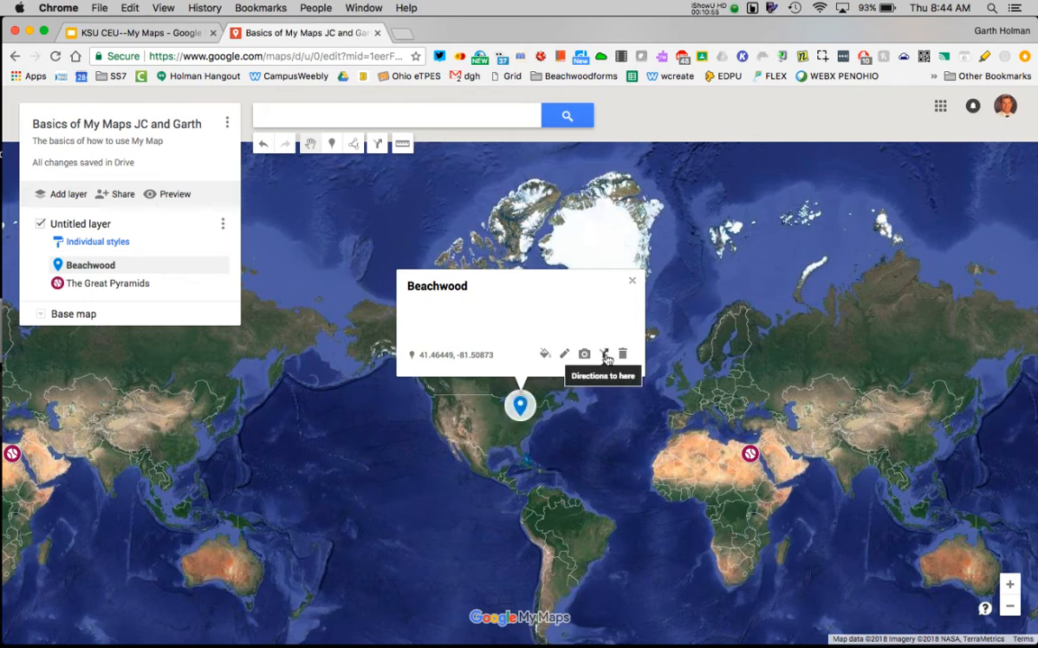
click(604, 355)
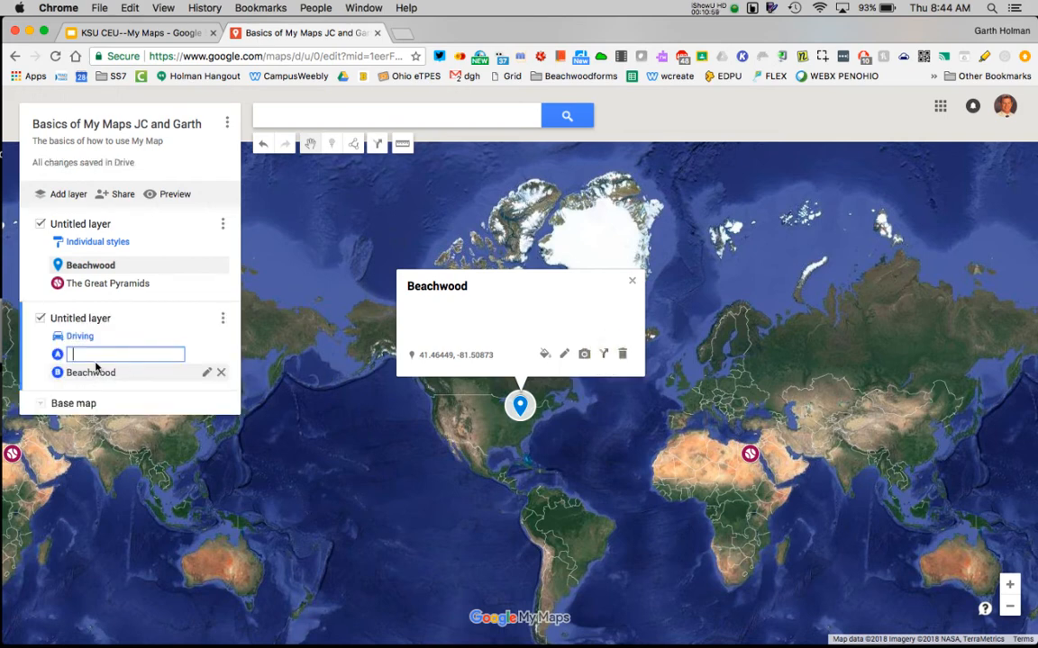
text(cleveland)
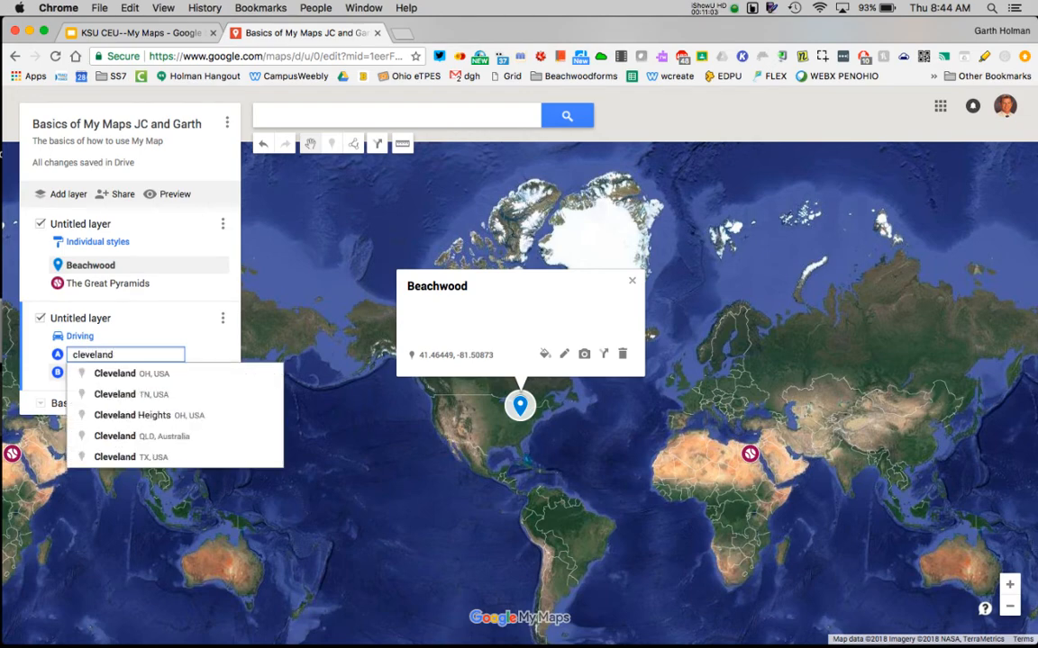
click(115, 373)
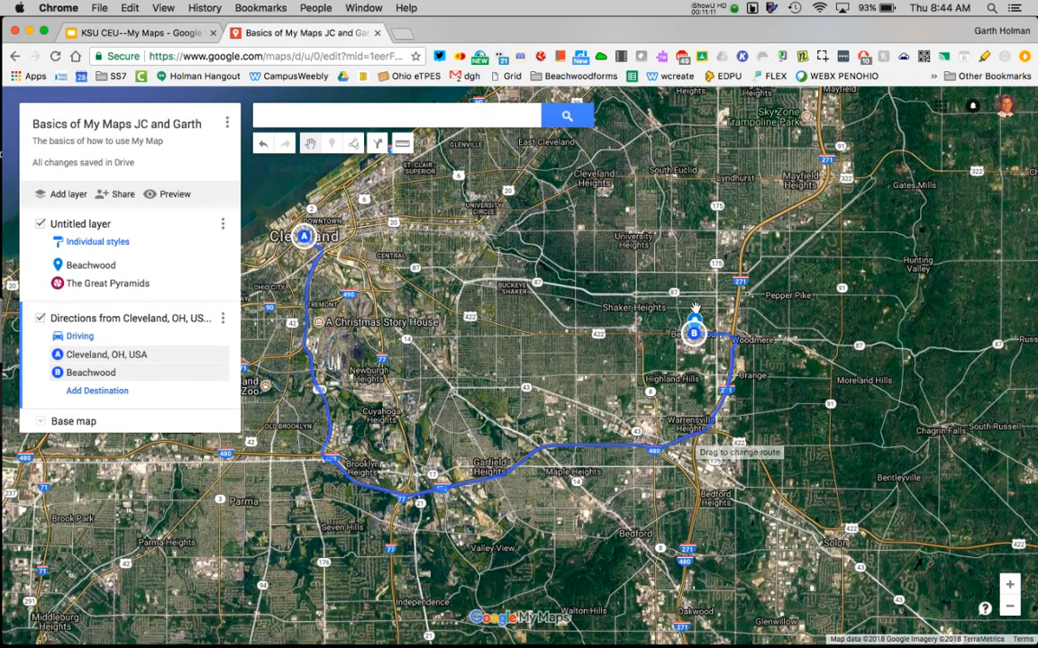
Examine the Beachwood and The Great Pyramids markers in turn by jumping between them from the layer list.
click(613, 366)
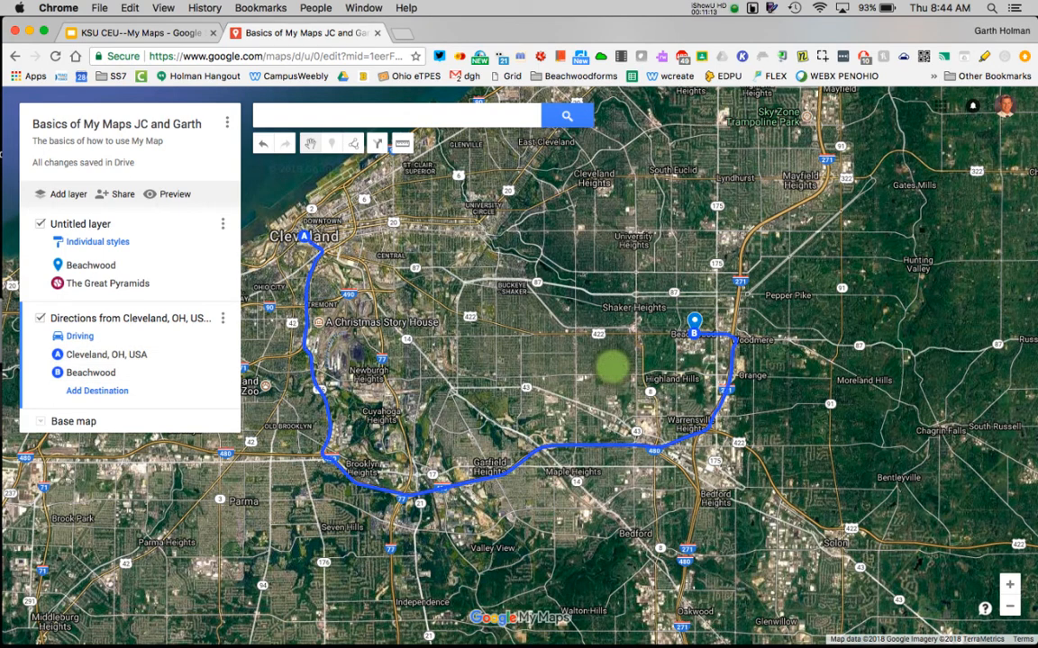
click(695, 321)
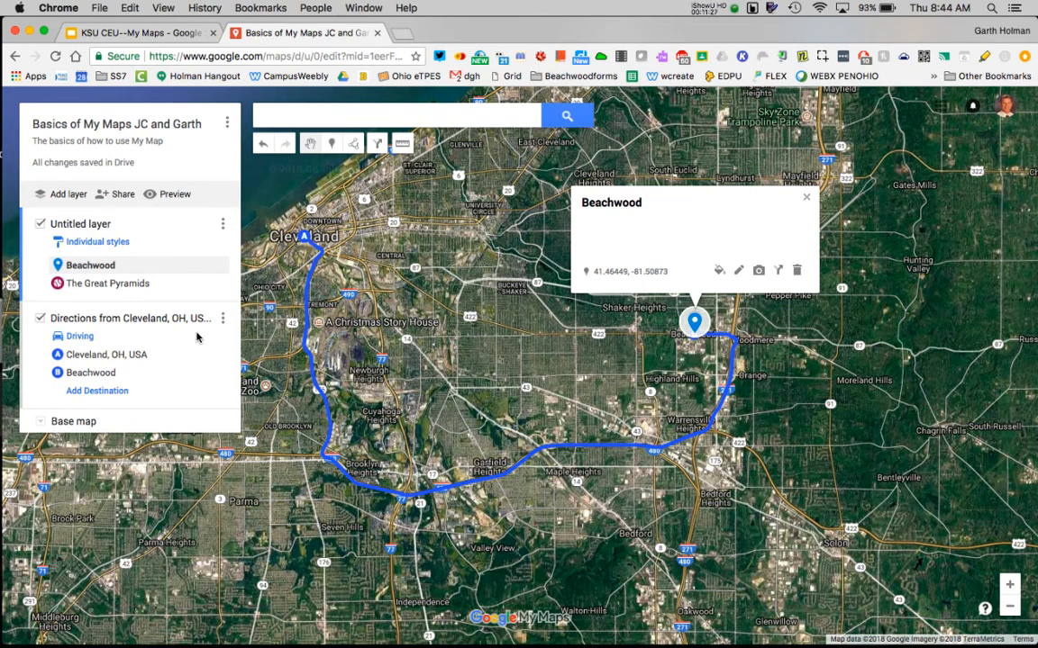
click(97, 284)
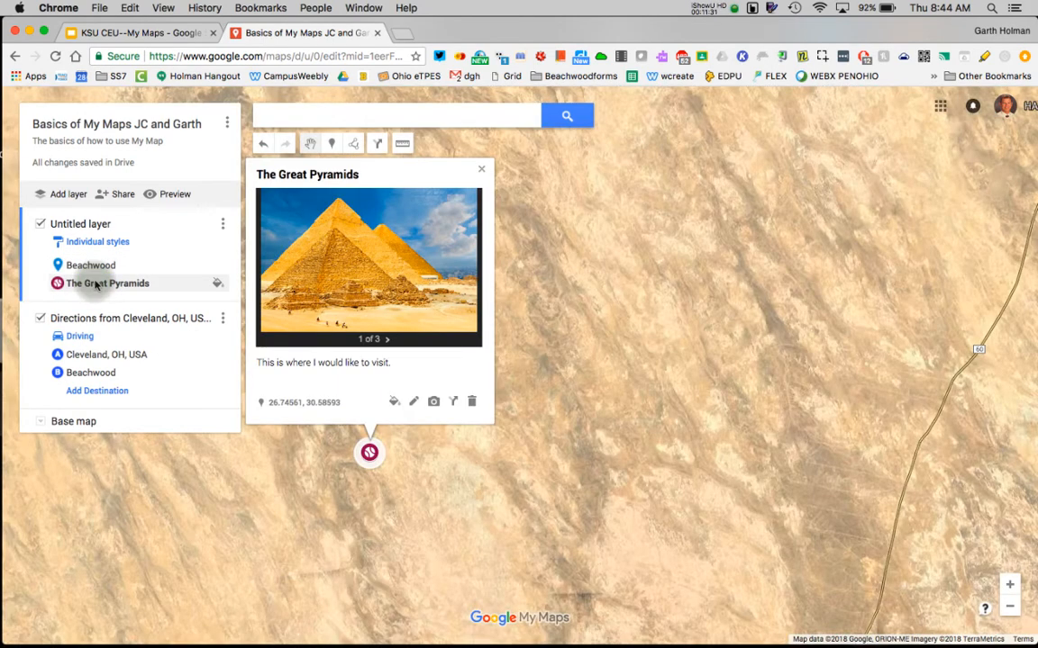
click(1010, 606)
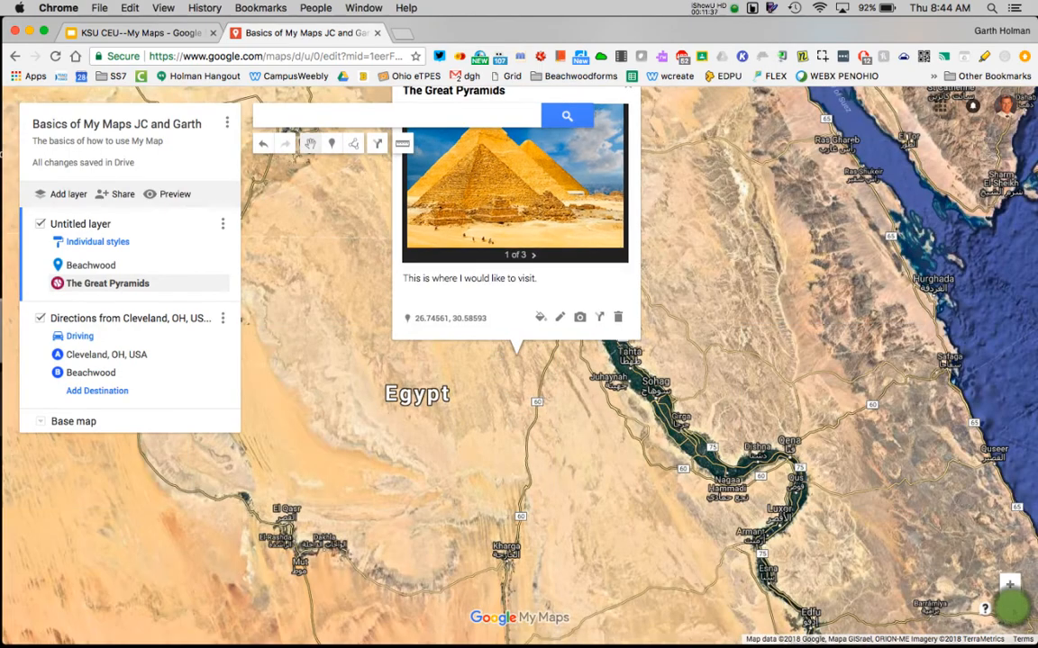
click(1009, 606)
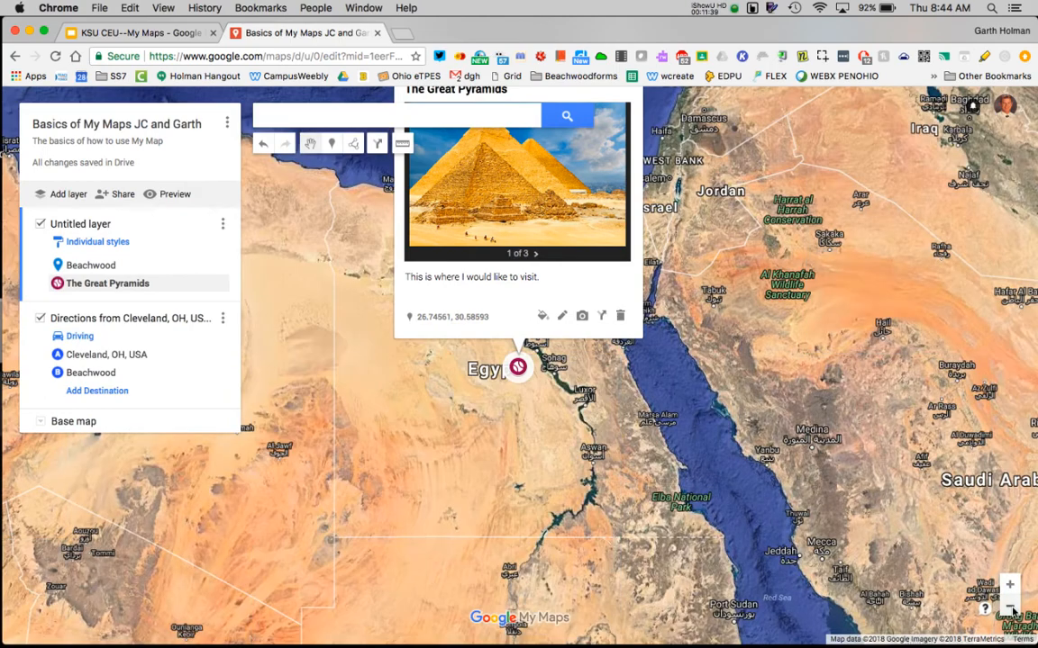
click(1010, 606)
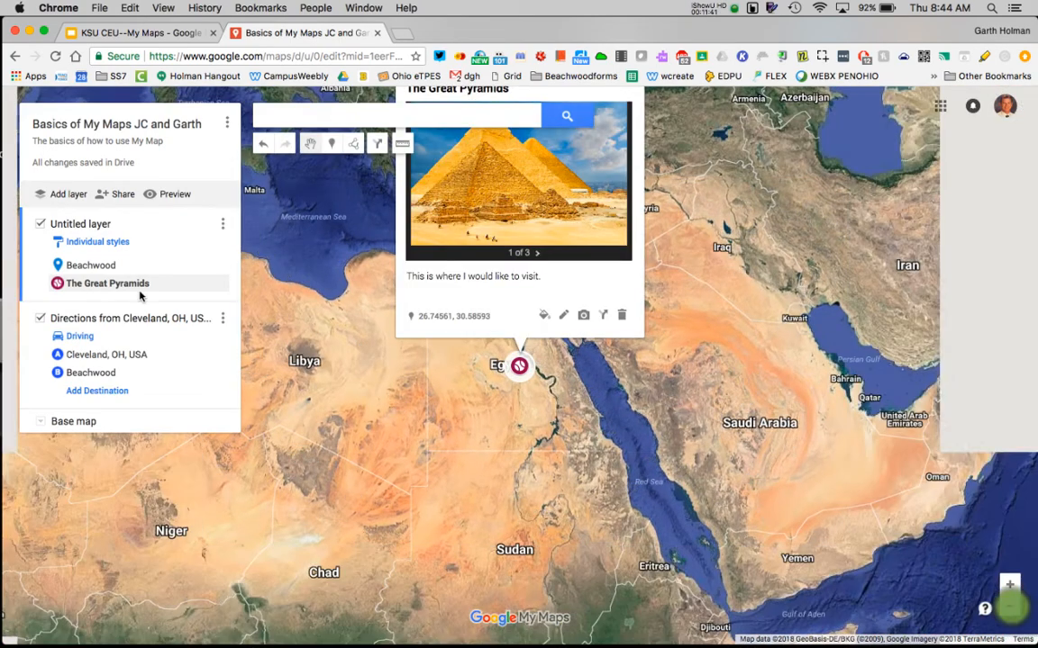
click(83, 265)
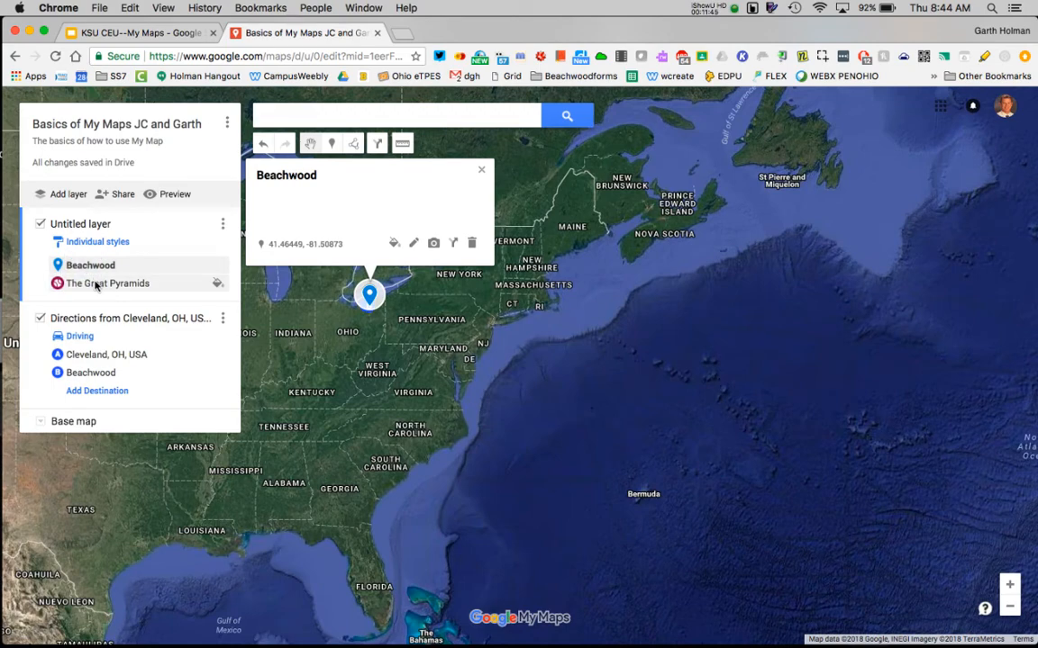
click(96, 284)
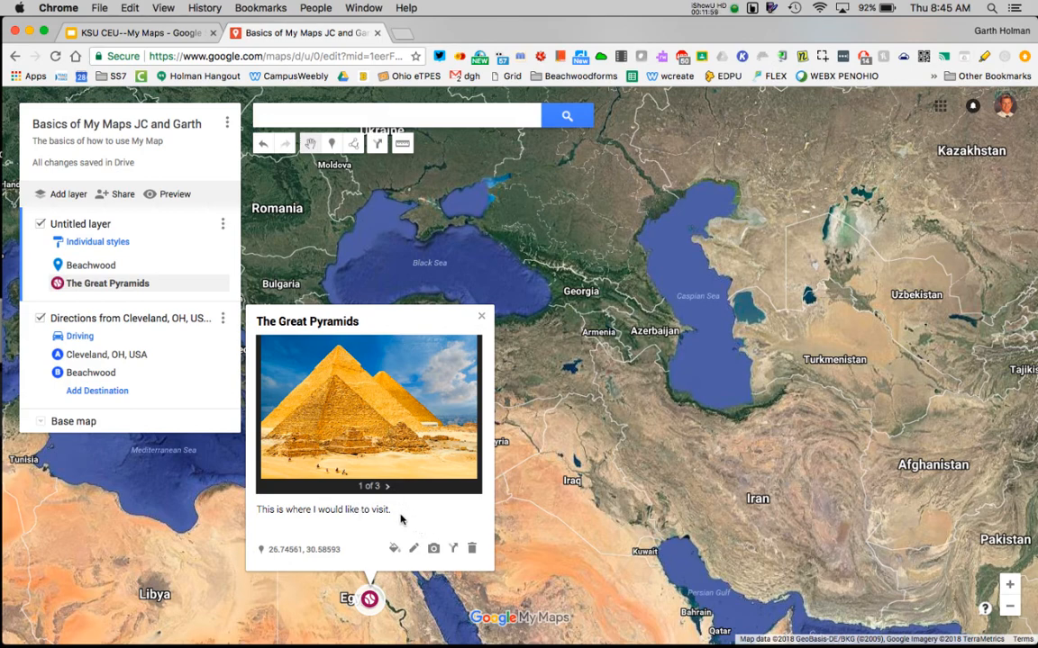
Search for "ancient egypt" in a new browser tab, copy the address of the Wikipedia article Ancient Egypt and return to the map.
click(402, 34)
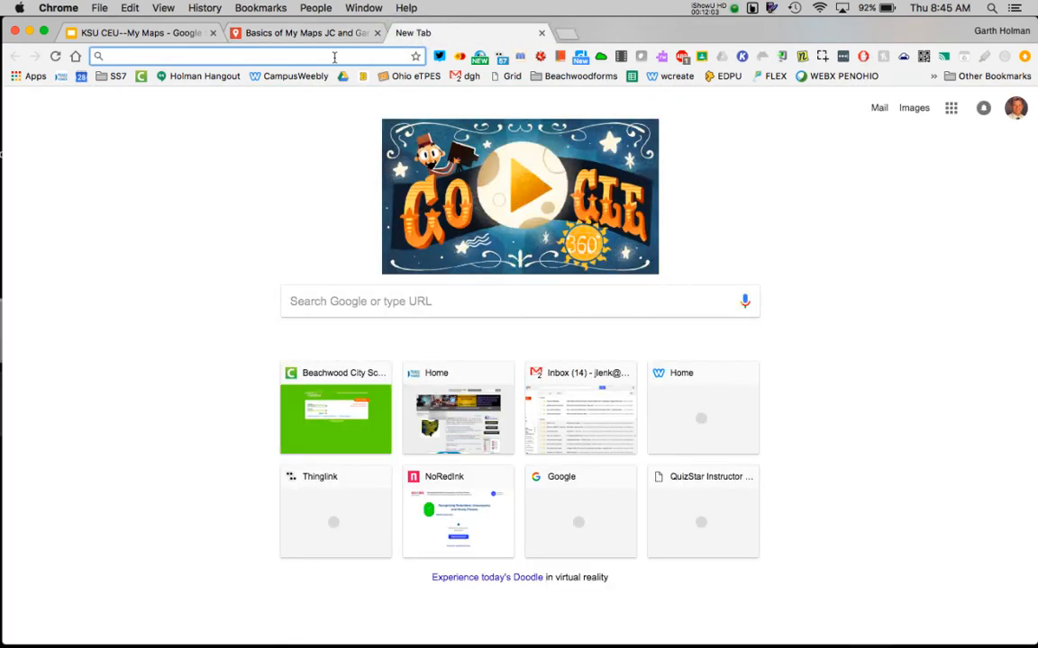
text(anc)
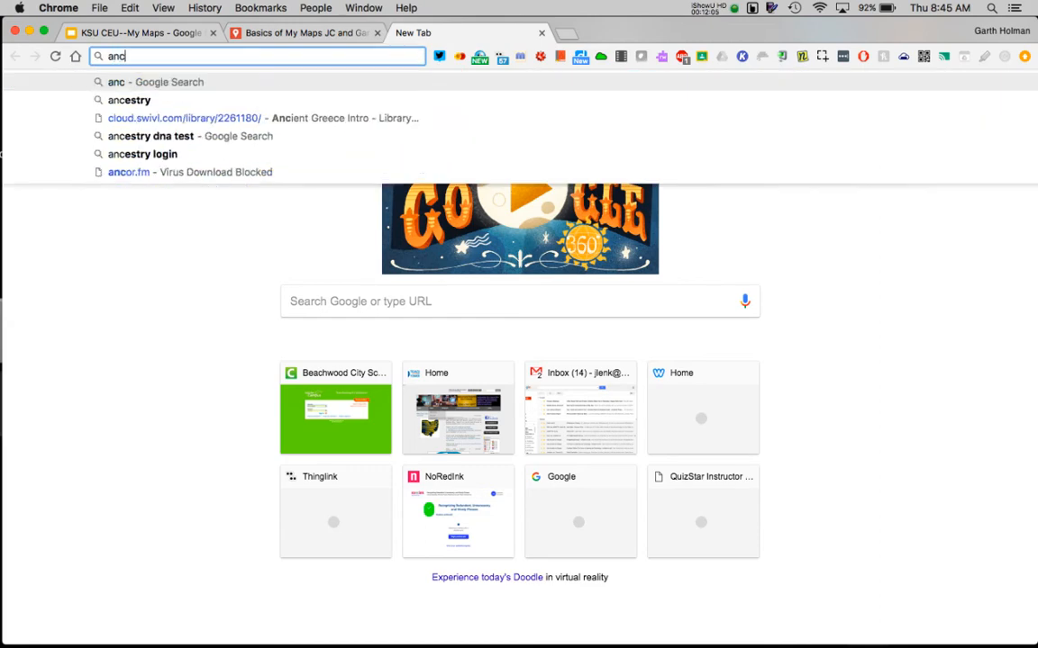
text(ient egypt)
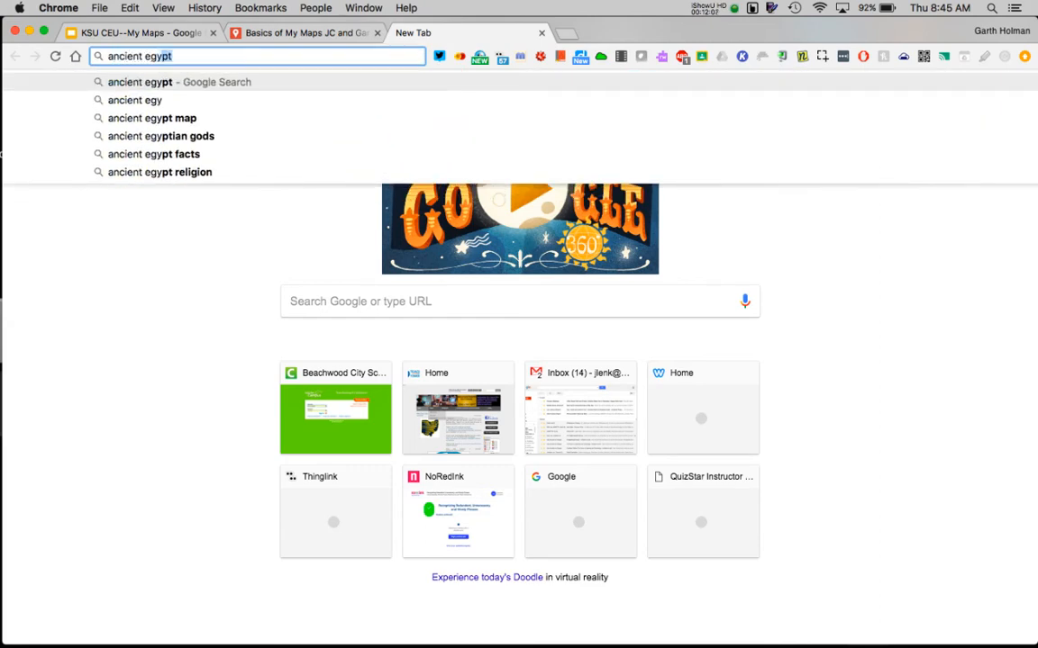
key(Return)
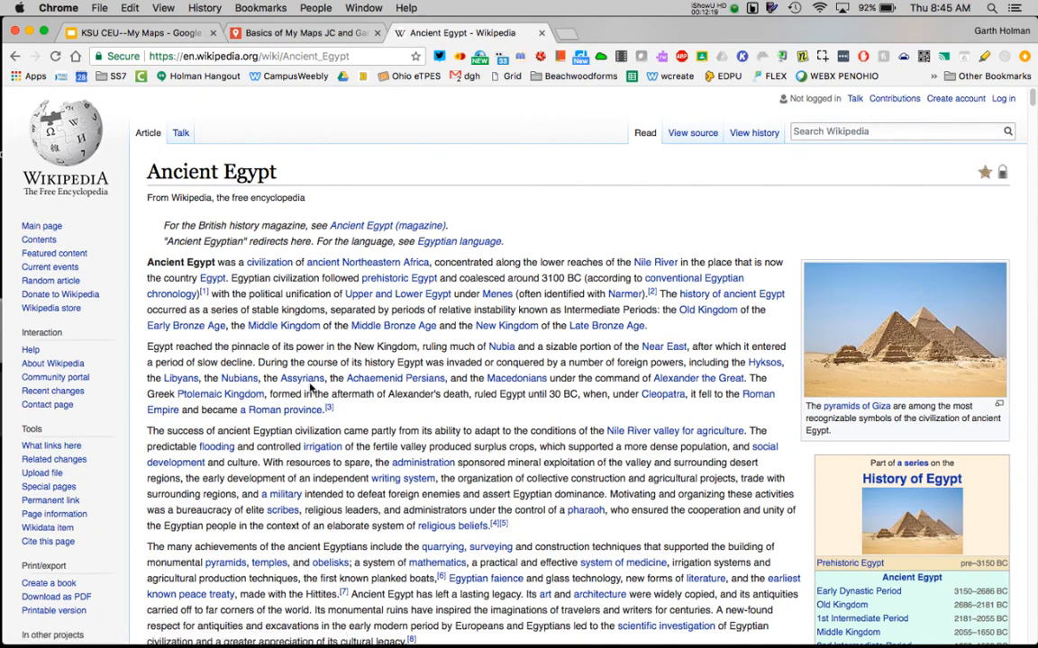
click(378, 56)
key(super+c)
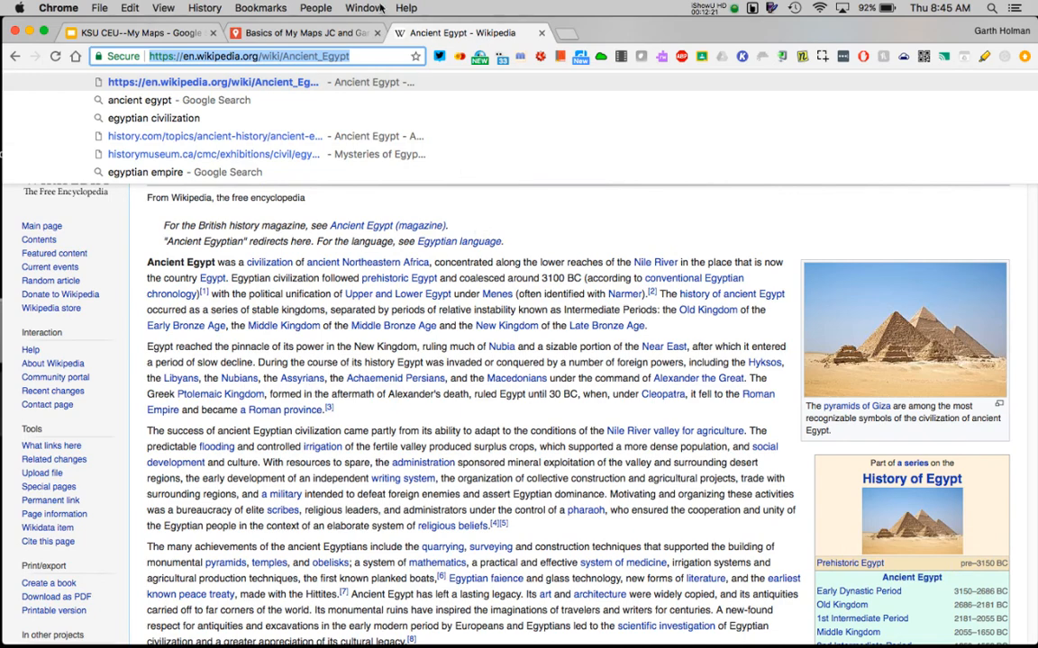
click(302, 32)
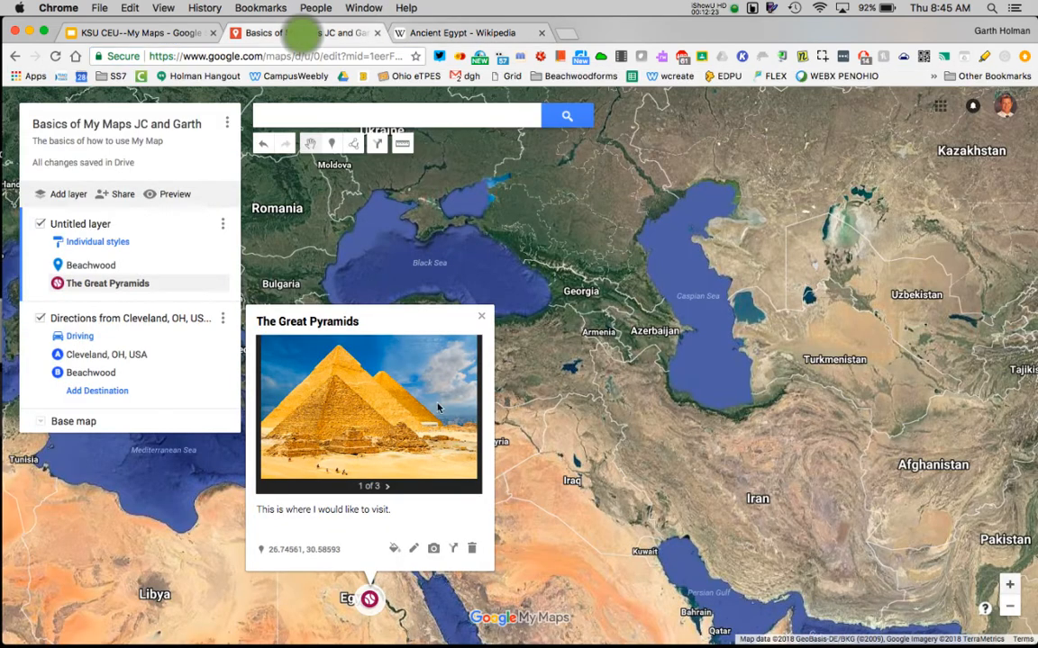
click(413, 548)
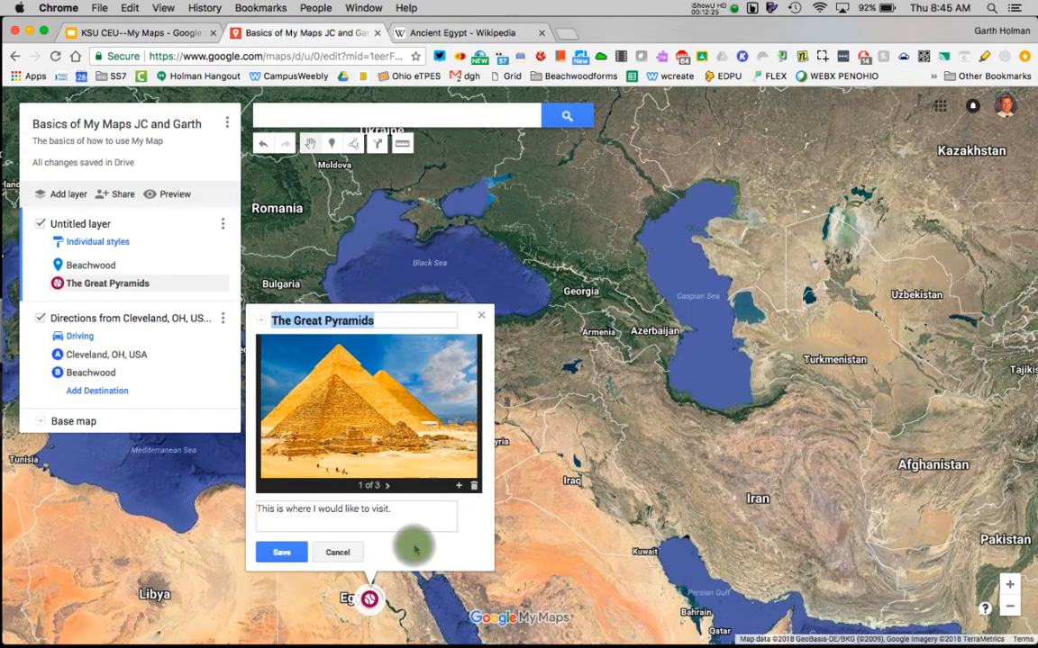
click(403, 515)
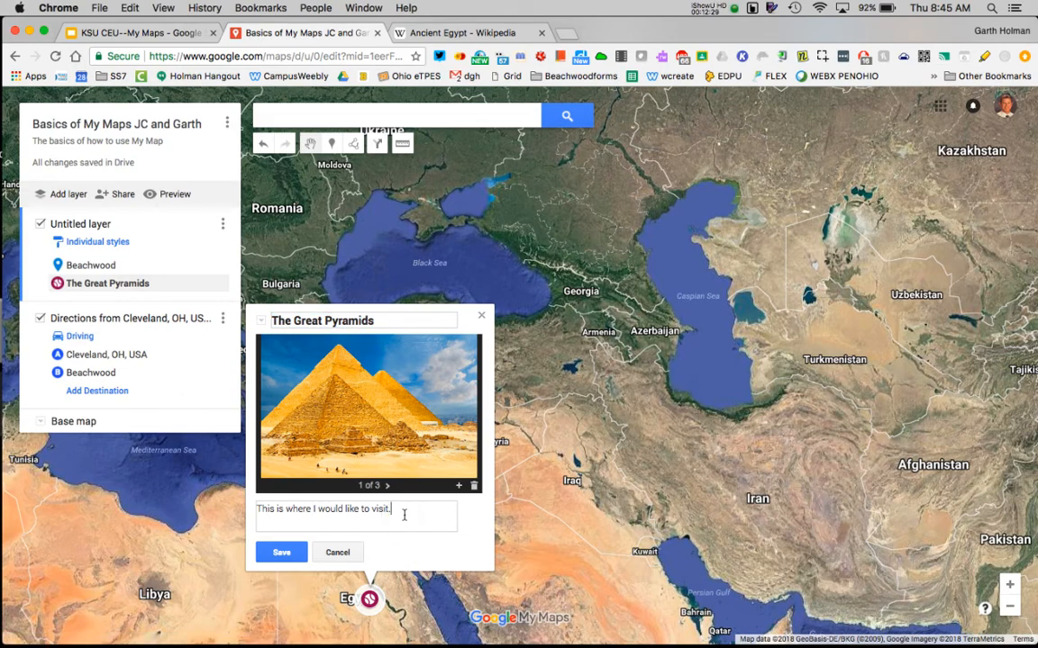
key(super+v)
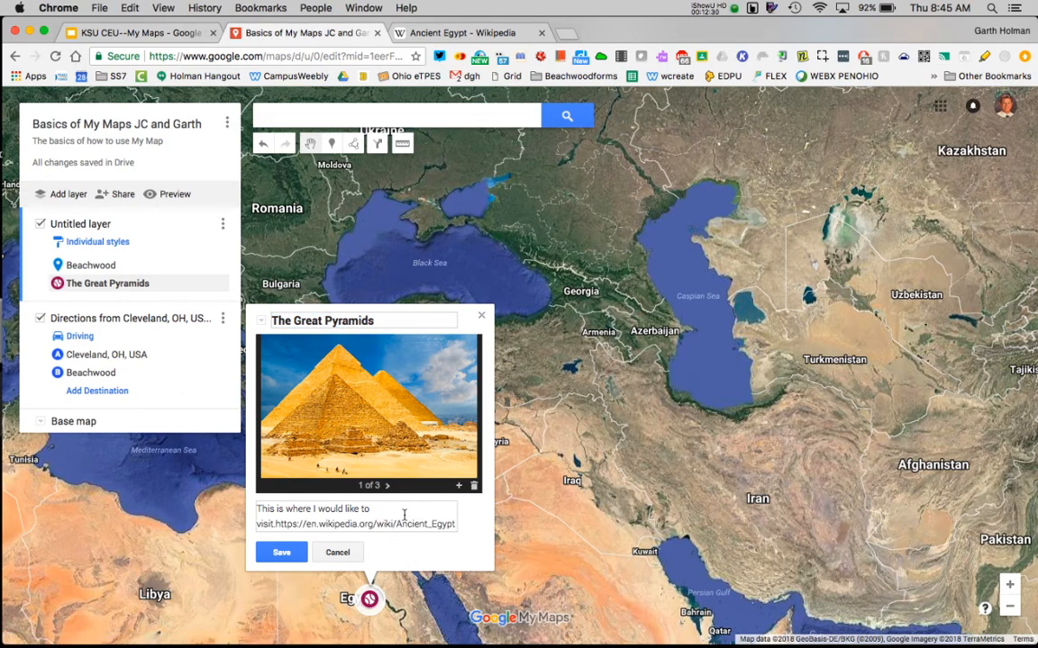
click(273, 523)
key(Return)
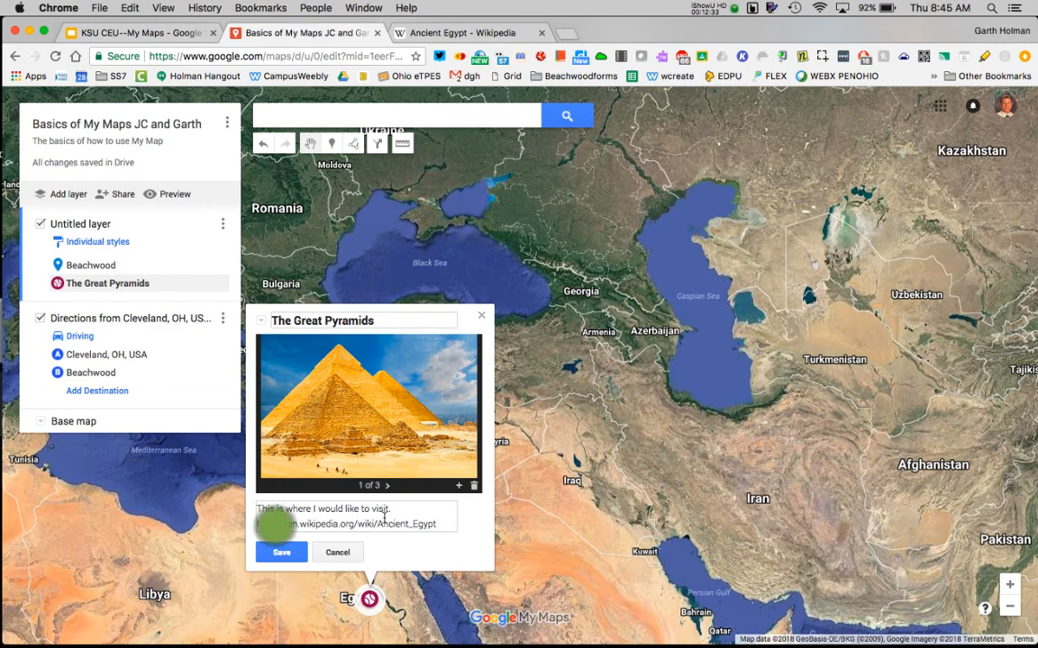
click(281, 552)
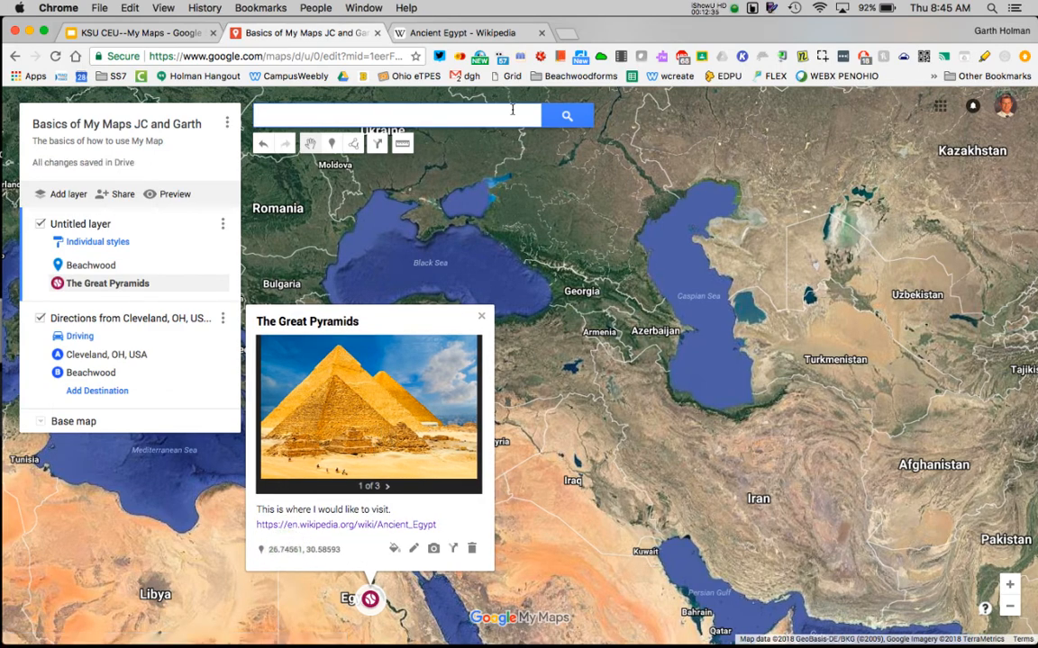
click(542, 33)
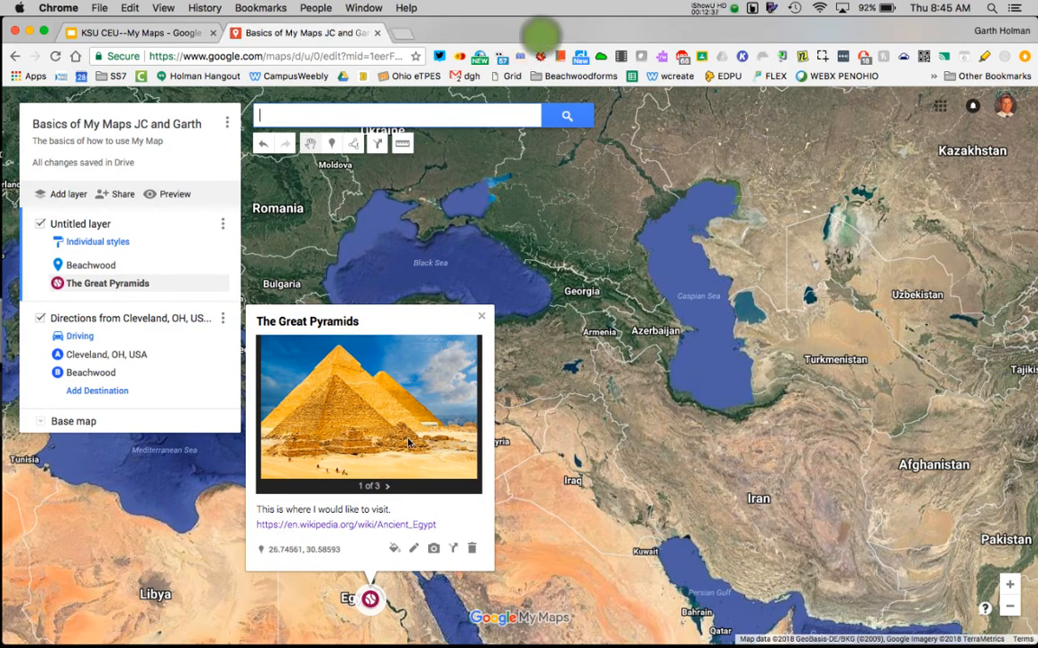
Browse The Great Pyramids card's media to the 360° video, test its Wikipedia link and return to the map.
click(386, 486)
click(387, 487)
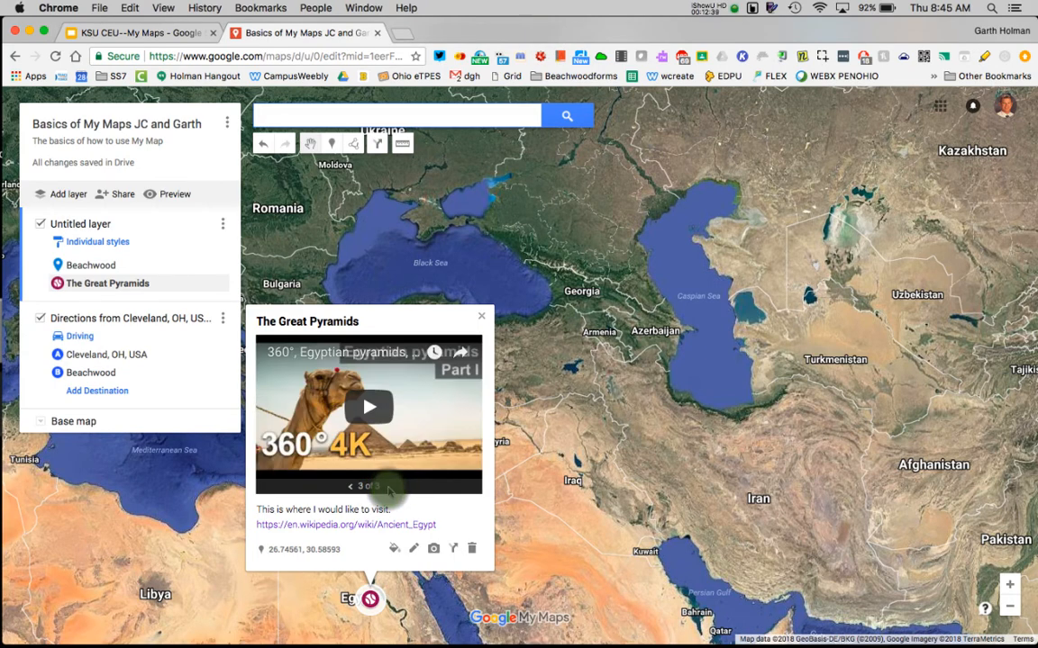
click(338, 530)
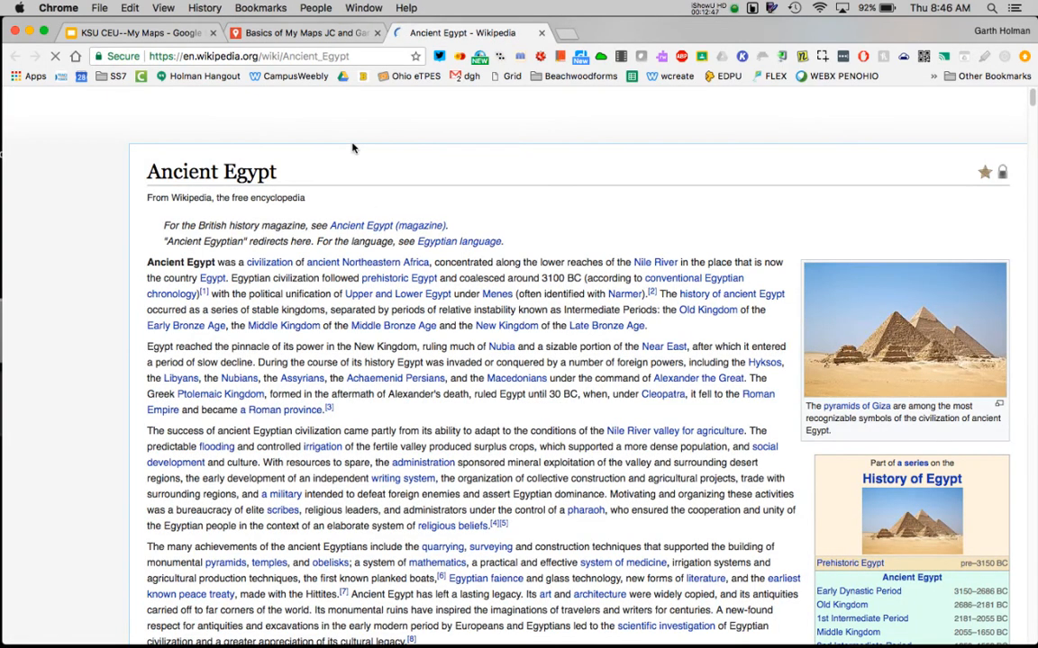
click(293, 36)
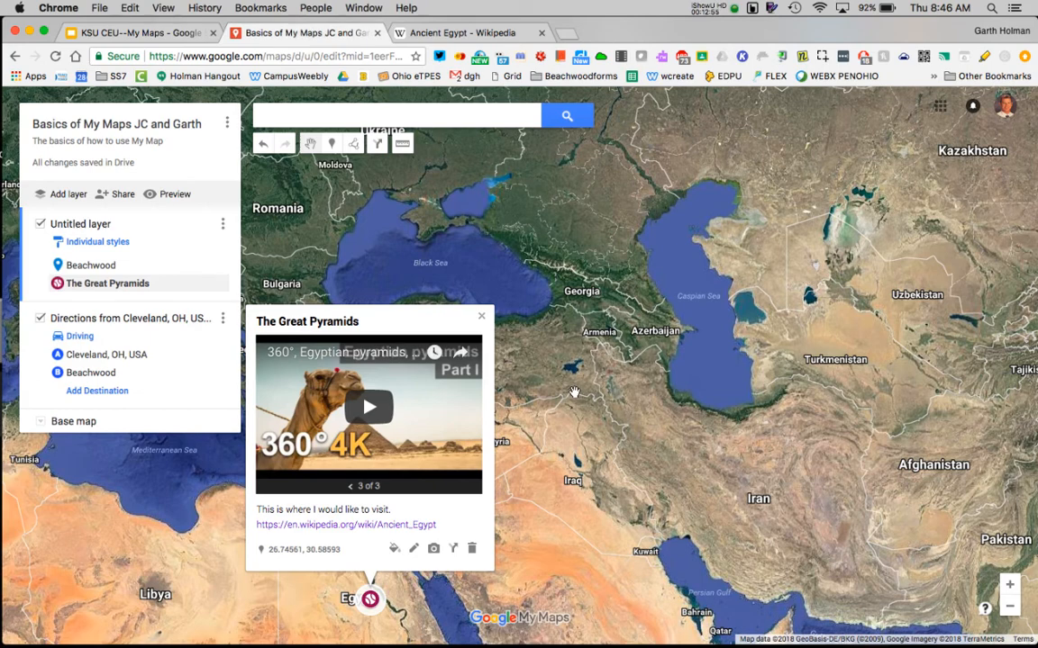
View the Beachwood and The Great Pyramids markers together on a world-scale view of the map.
click(1009, 606)
click(1009, 607)
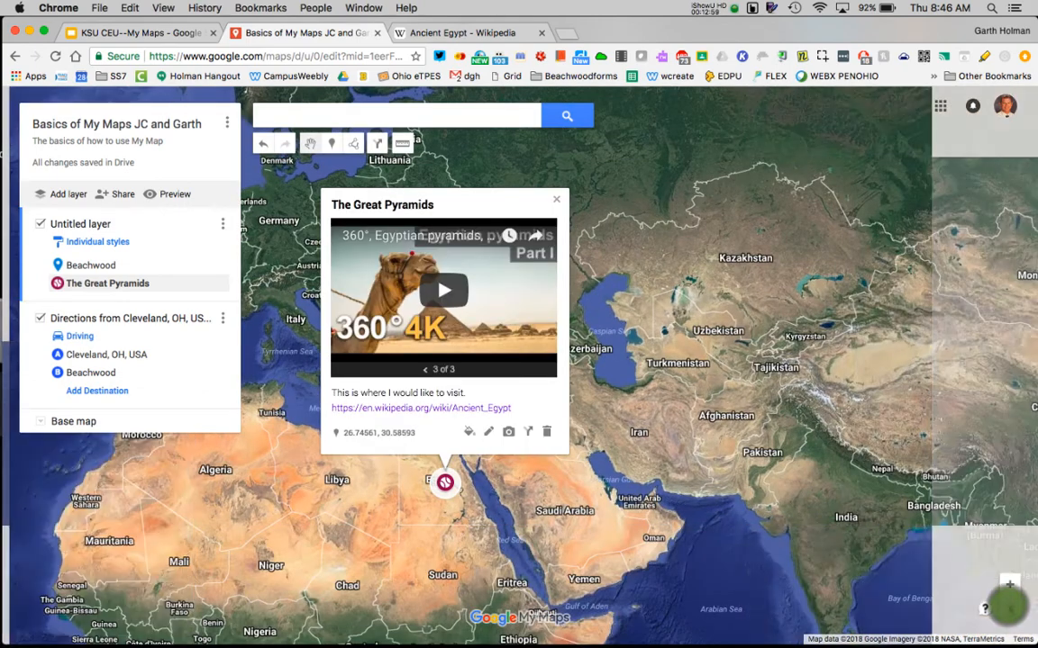
click(1009, 607)
drag(476, 529, 746, 547)
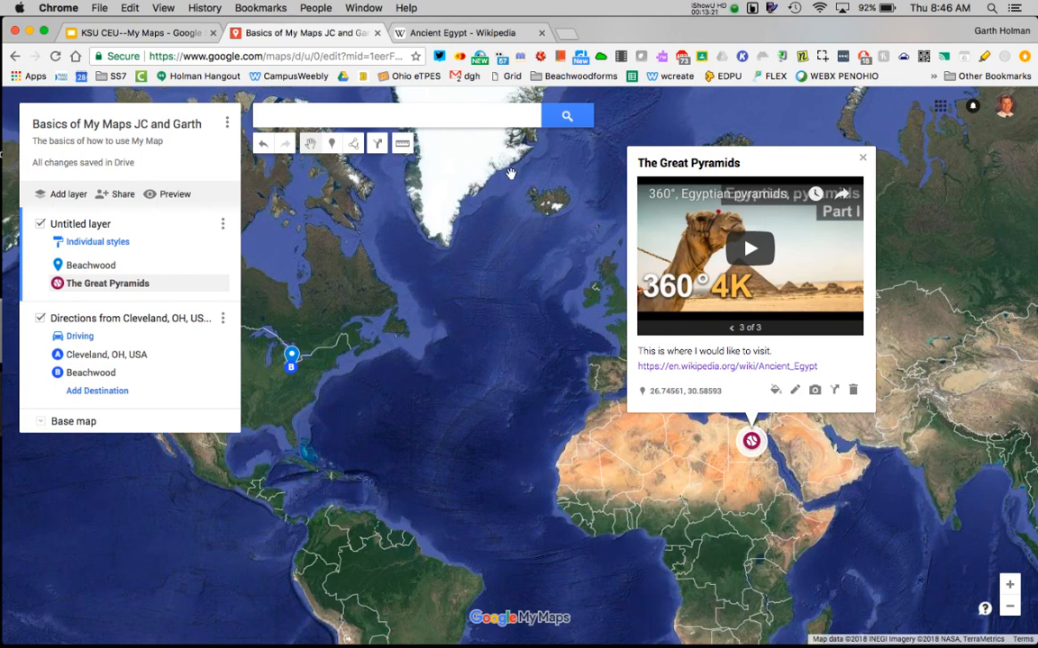
click(736, 11)
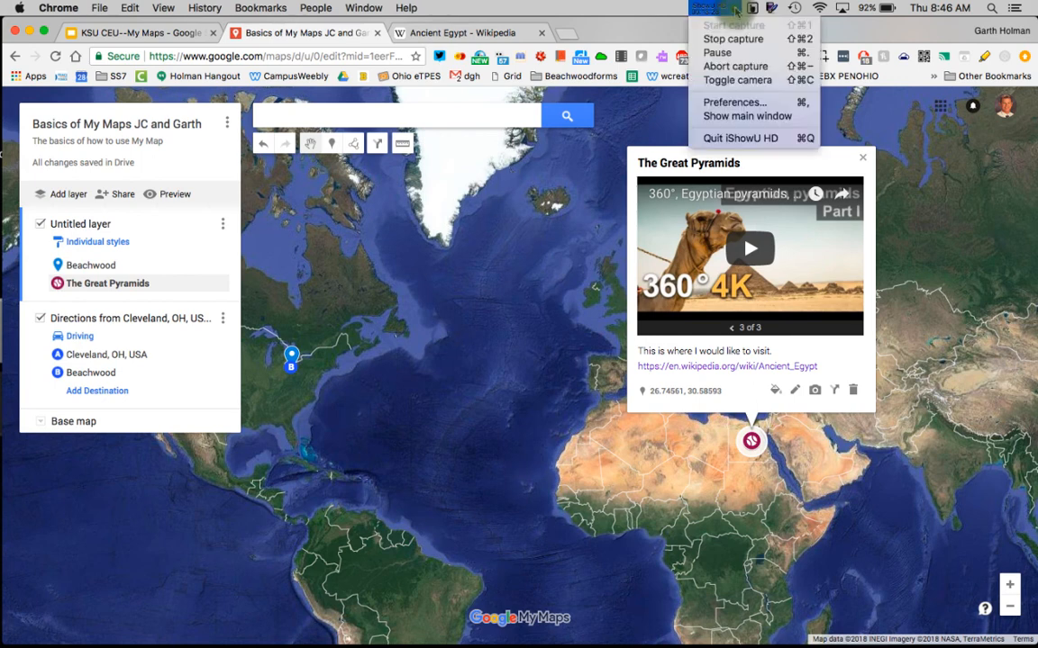